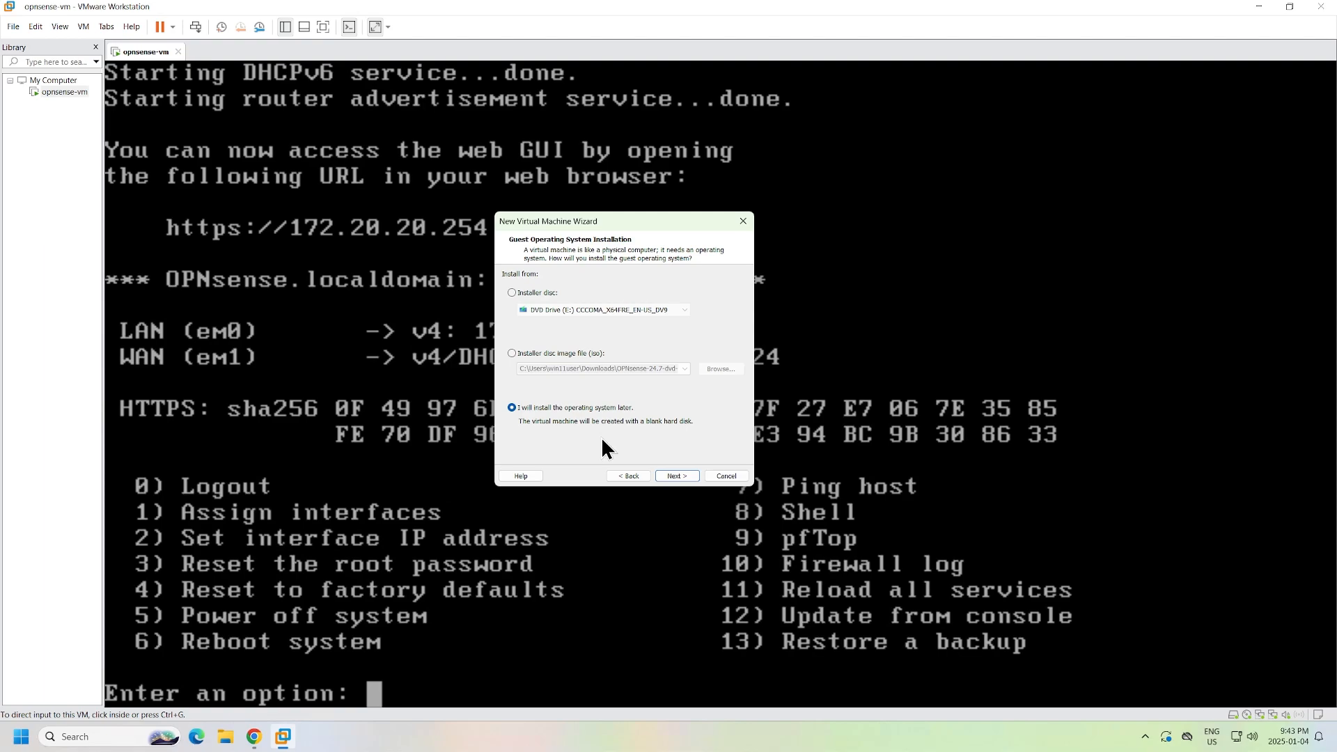
- Choose Microsoft Windows with version Windows Server 2022 as the guest operating system
{"action": "left_click", "coordinate": [677, 475]}
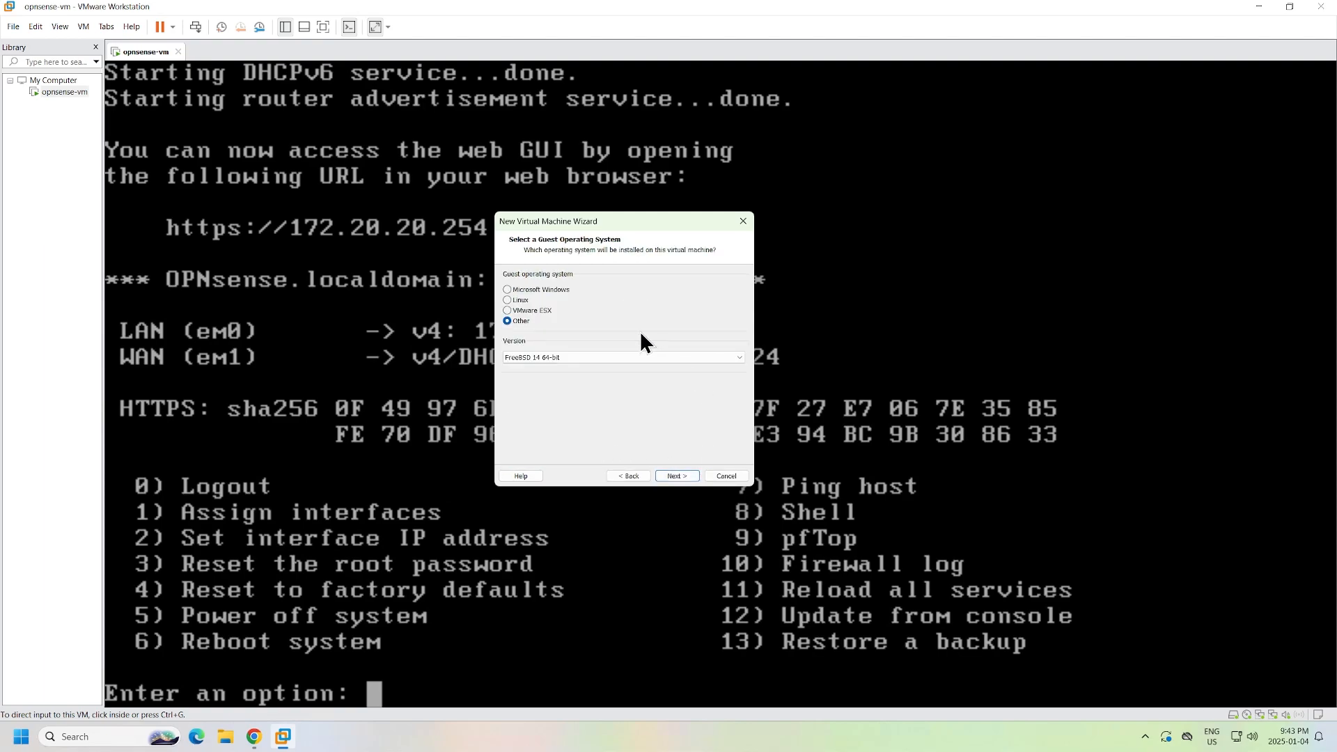
{"action": "left_click", "coordinate": [555, 293]}
{"action": "left_click", "coordinate": [624, 358]}
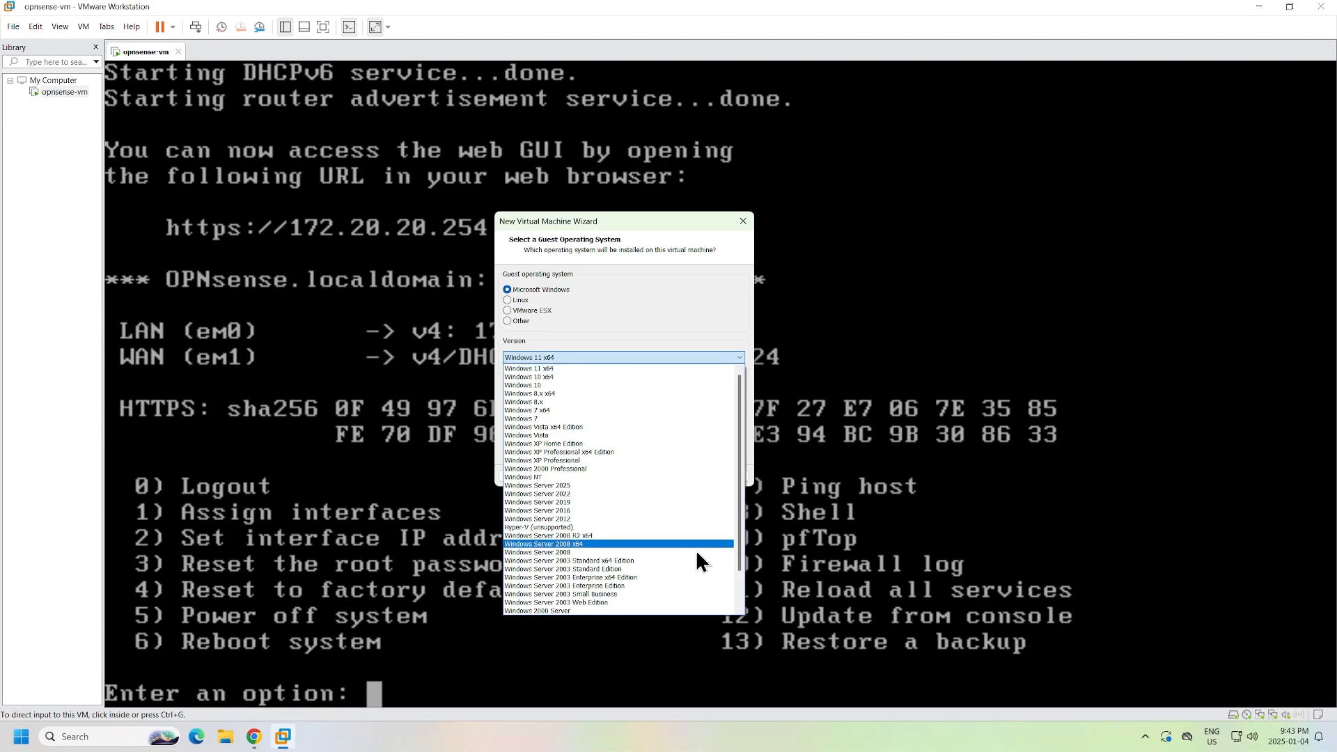
{"action": "left_click", "coordinate": [663, 494]}
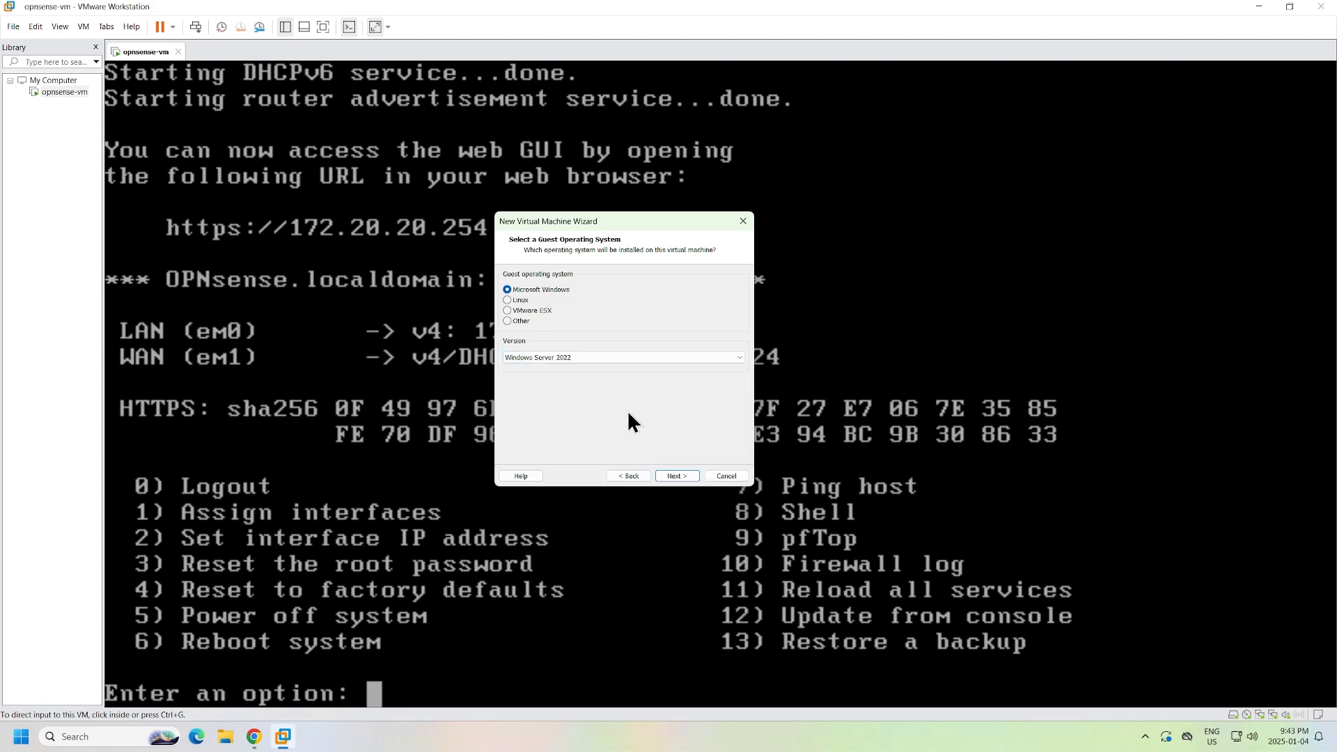
- Name the machine DC-01 and store its 60 GB virtual disk as a single file
{"action": "left_click", "coordinate": [674, 478]}
{"action": "left_click_drag", "start_coordinate": [630, 292], "coordinate": [398, 315]}
{"action": "type", "text": "DC-01"}
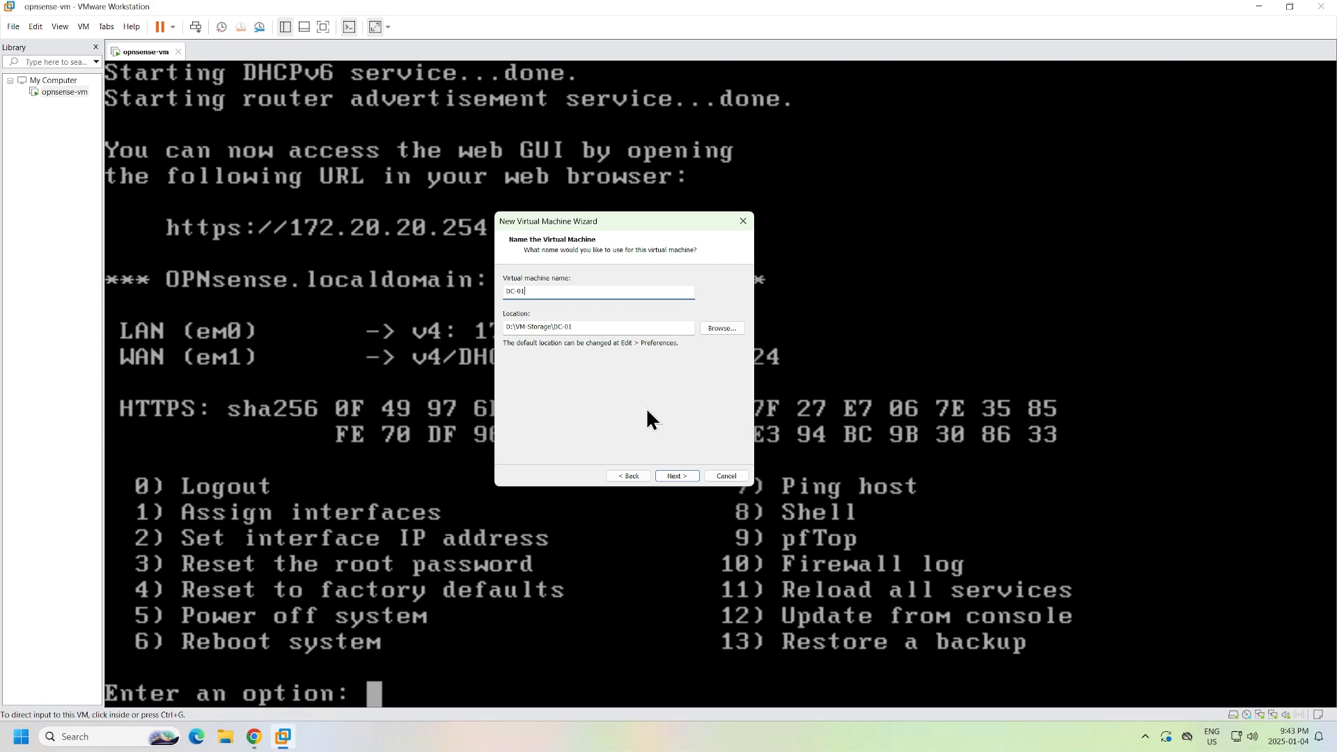
{"action": "left_click", "coordinate": [679, 477]}
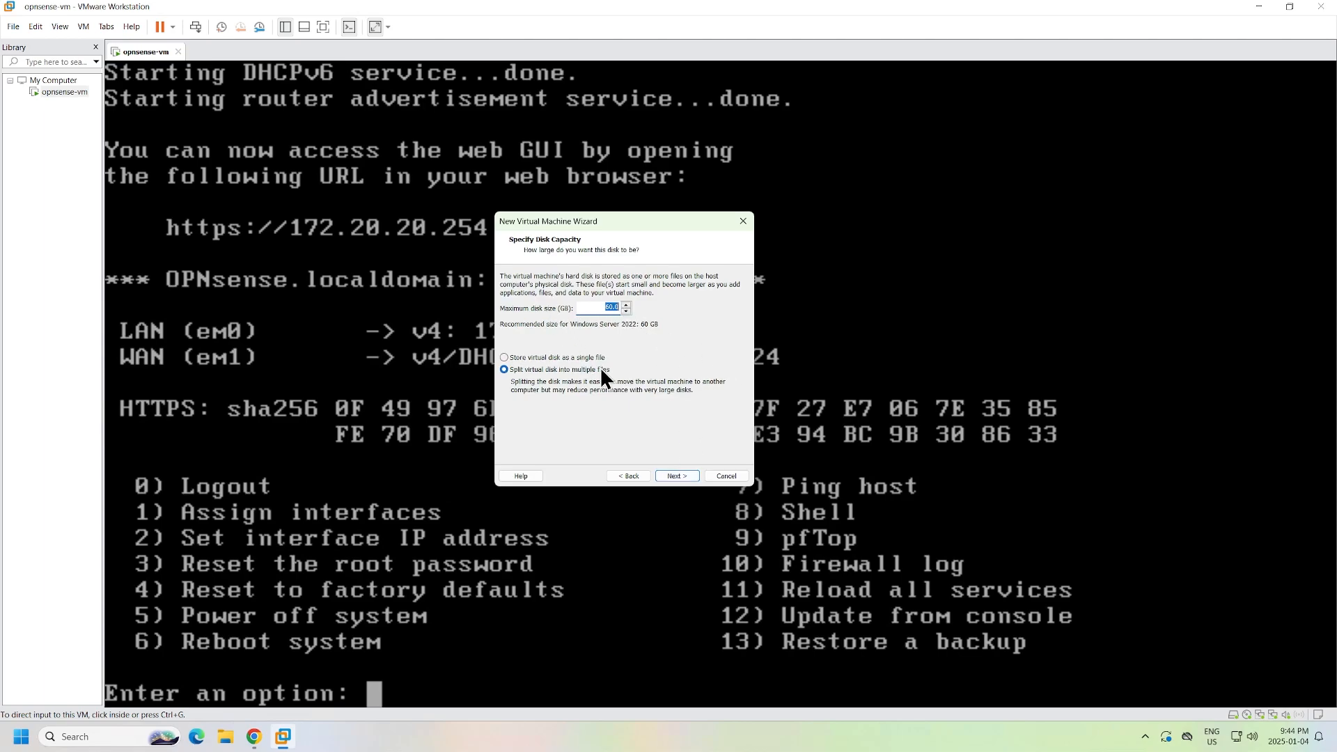
{"action": "left_click", "coordinate": [560, 360]}
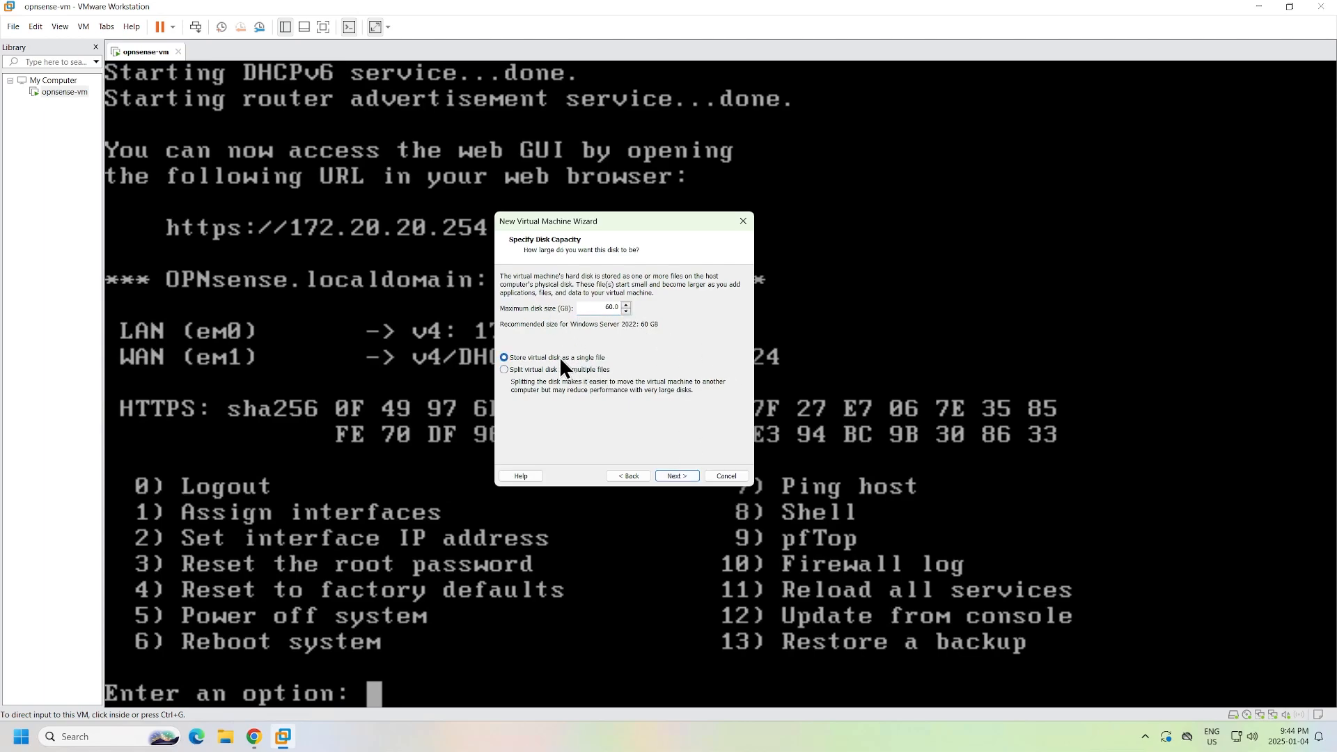
{"action": "left_click", "coordinate": [679, 476]}
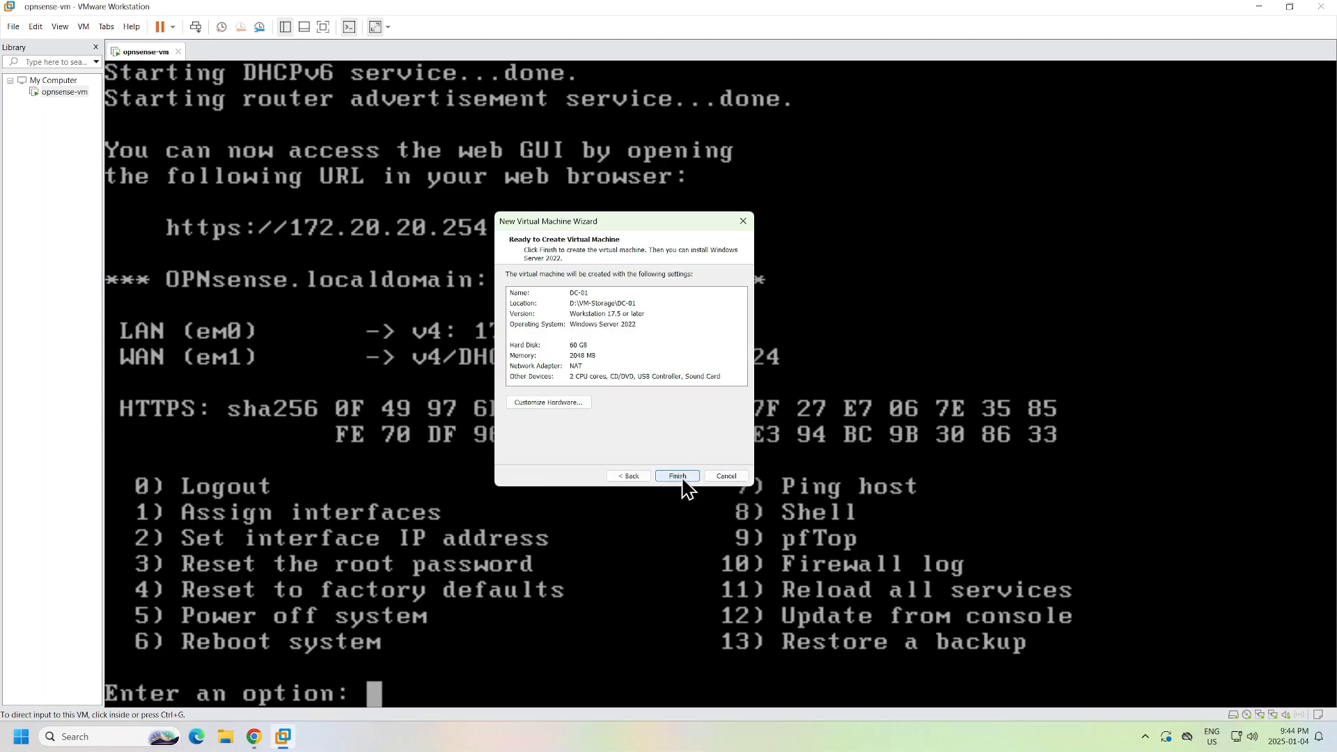
- Raise DC-01's memory to 4096 MB in the hardware customization
{"action": "left_click", "coordinate": [549, 403]}
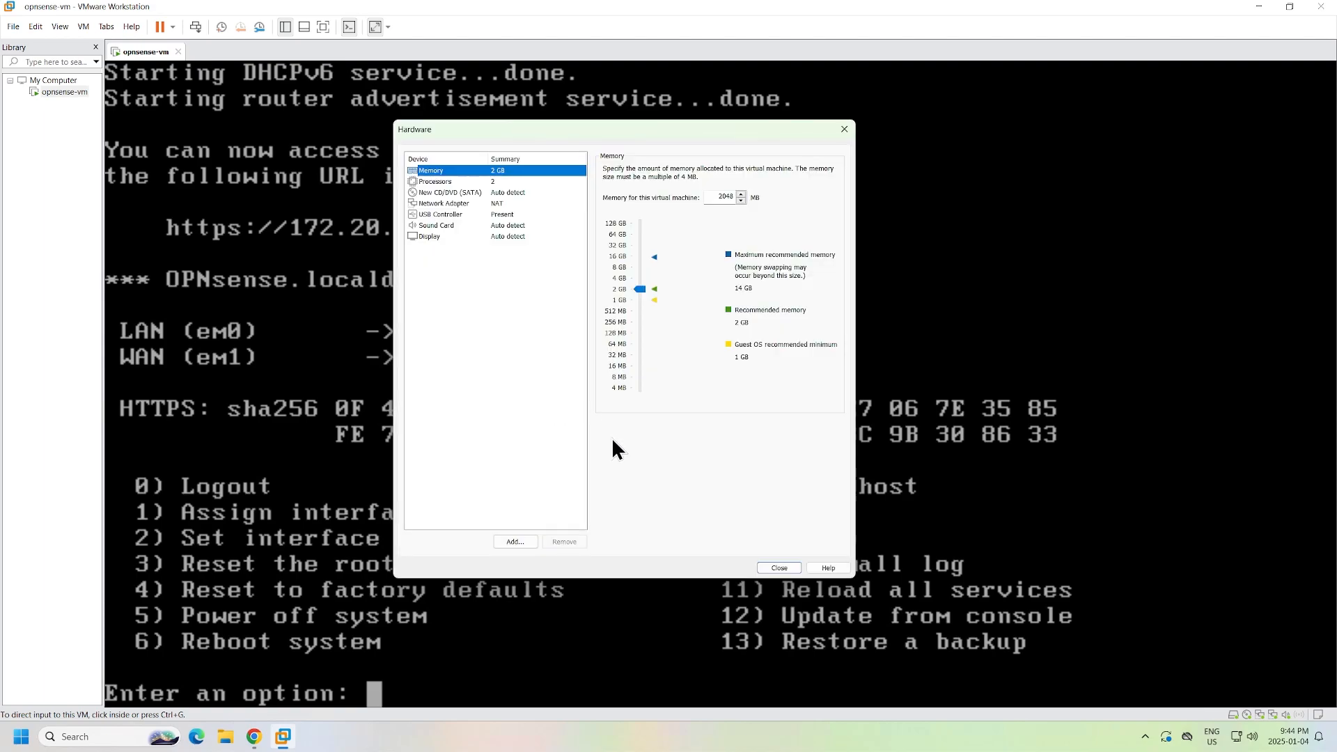
{"action": "left_click", "coordinate": [622, 282]}
{"action": "left_click_drag", "start_coordinate": [717, 197], "coordinate": [754, 195]}
{"action": "left_click", "coordinate": [718, 197]}
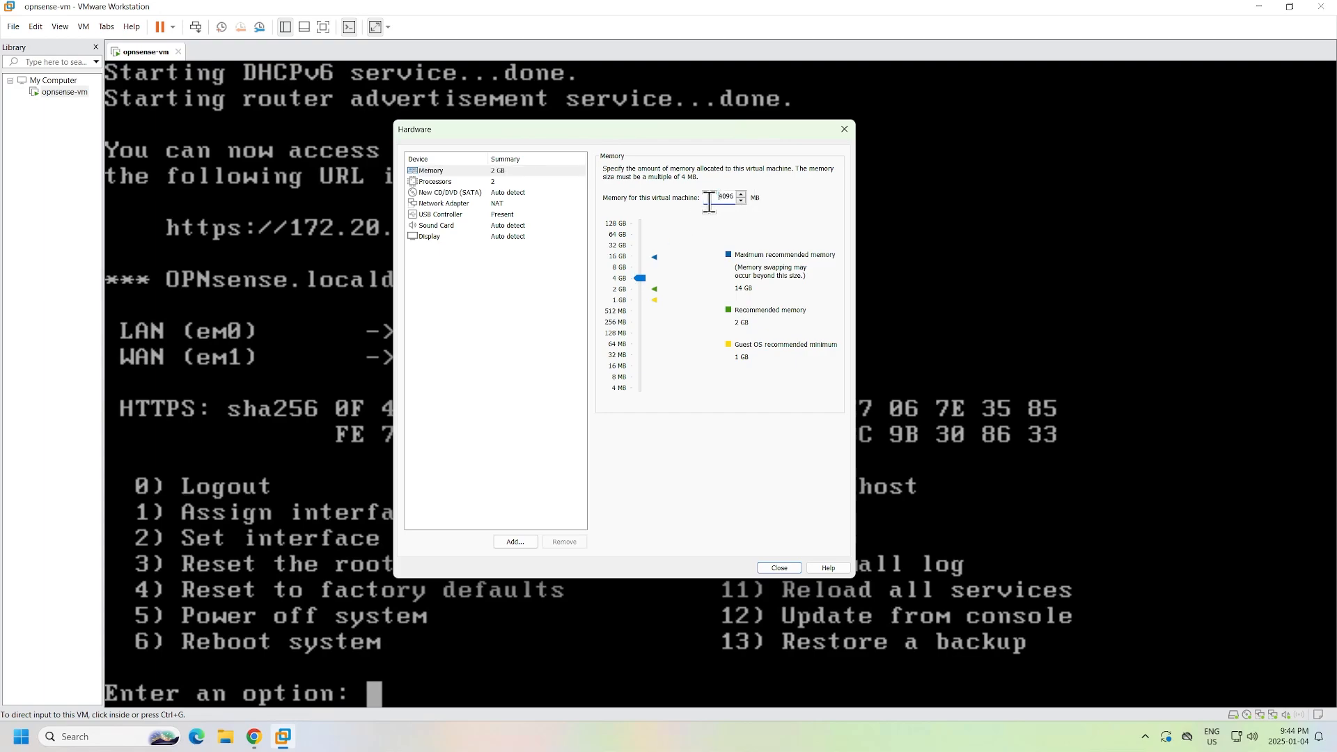
- Load the Windows_Server_2022 ISO image into the CD/DVD drive
{"action": "left_click", "coordinate": [517, 181]}
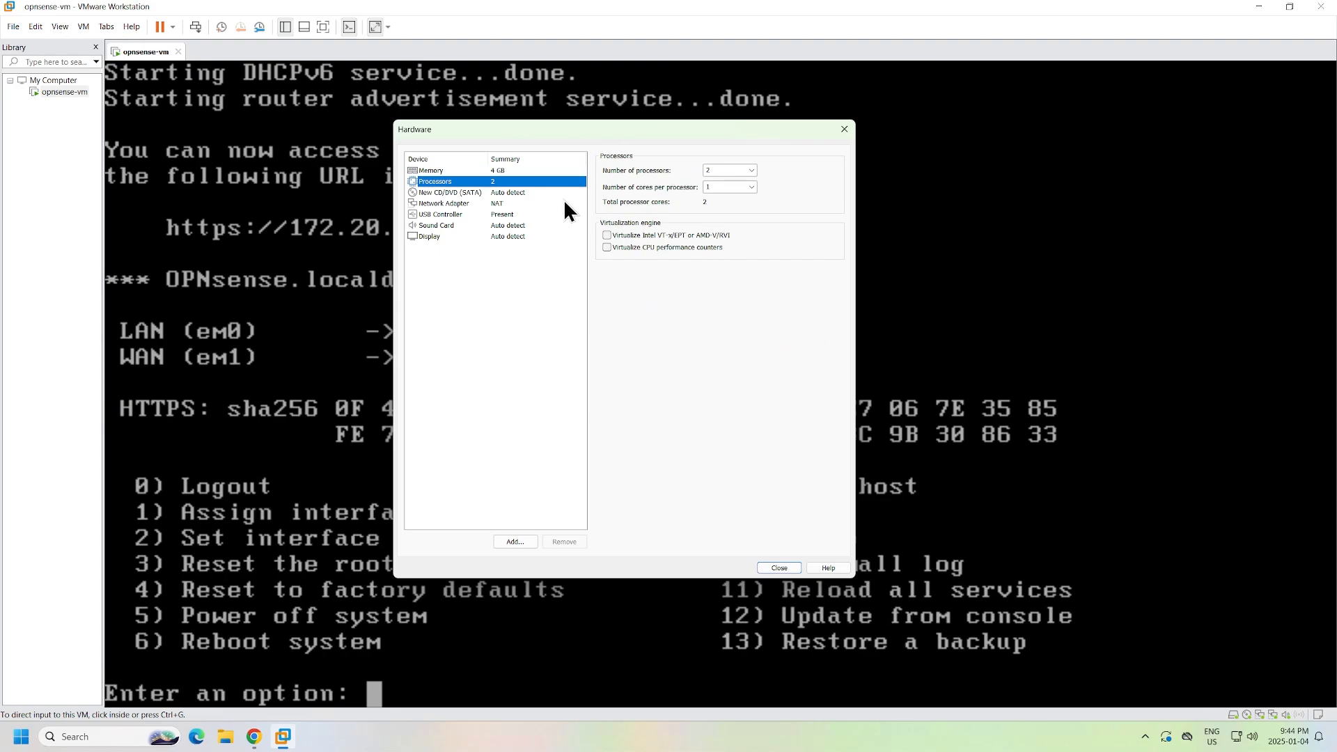
{"action": "left_click", "coordinate": [535, 194]}
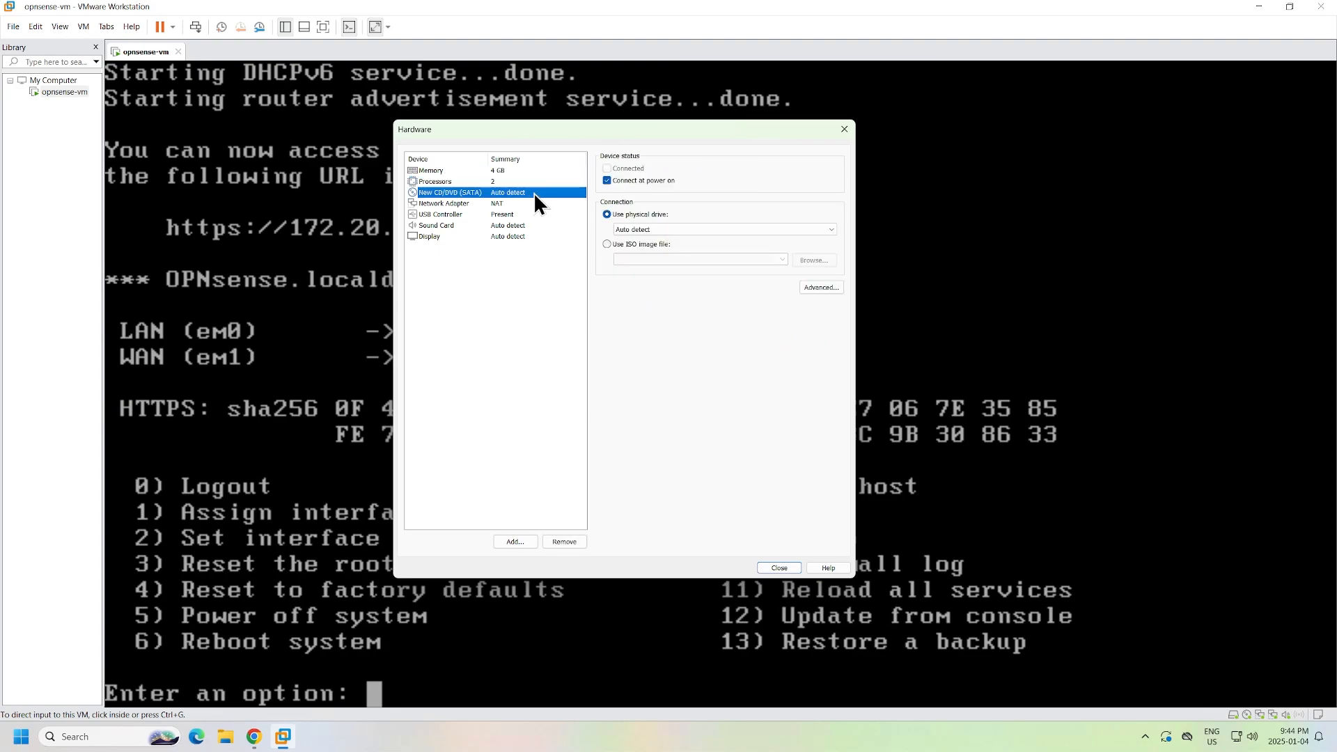
{"action": "left_click", "coordinate": [606, 244]}
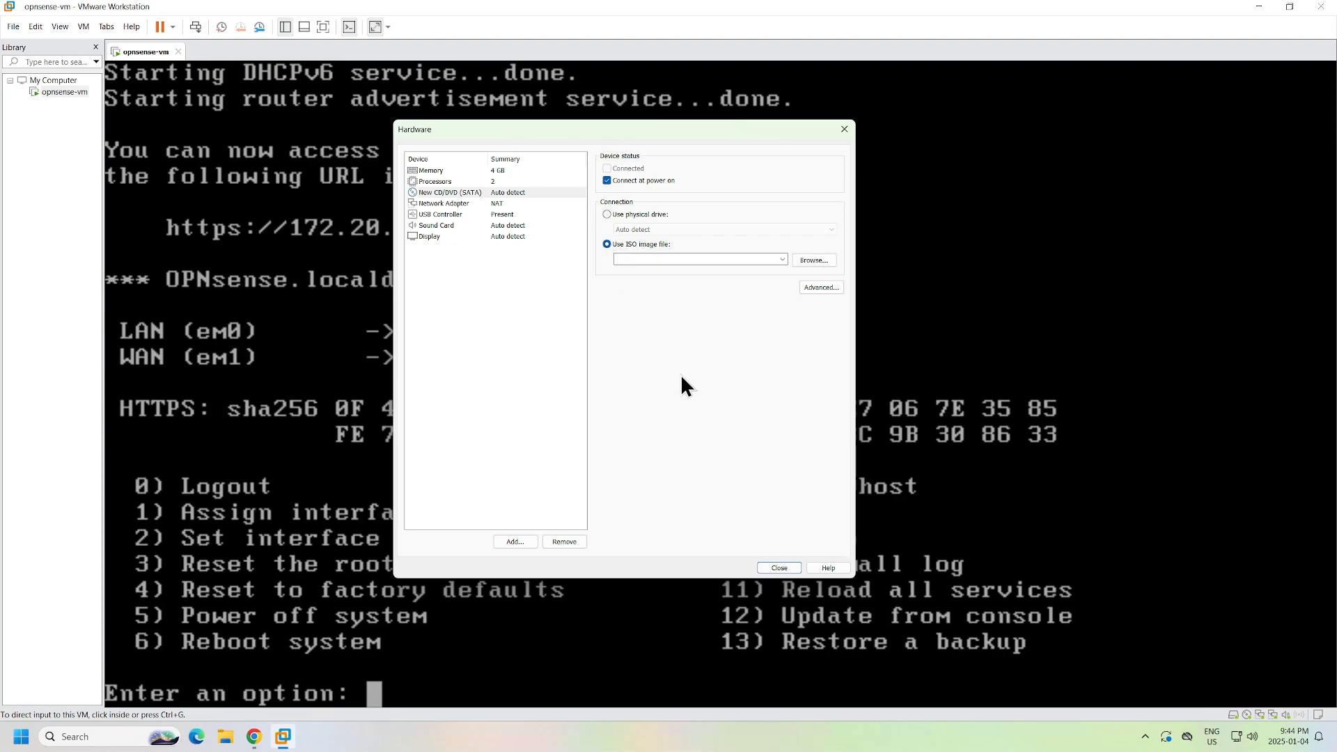
{"action": "left_click", "coordinate": [828, 262]}
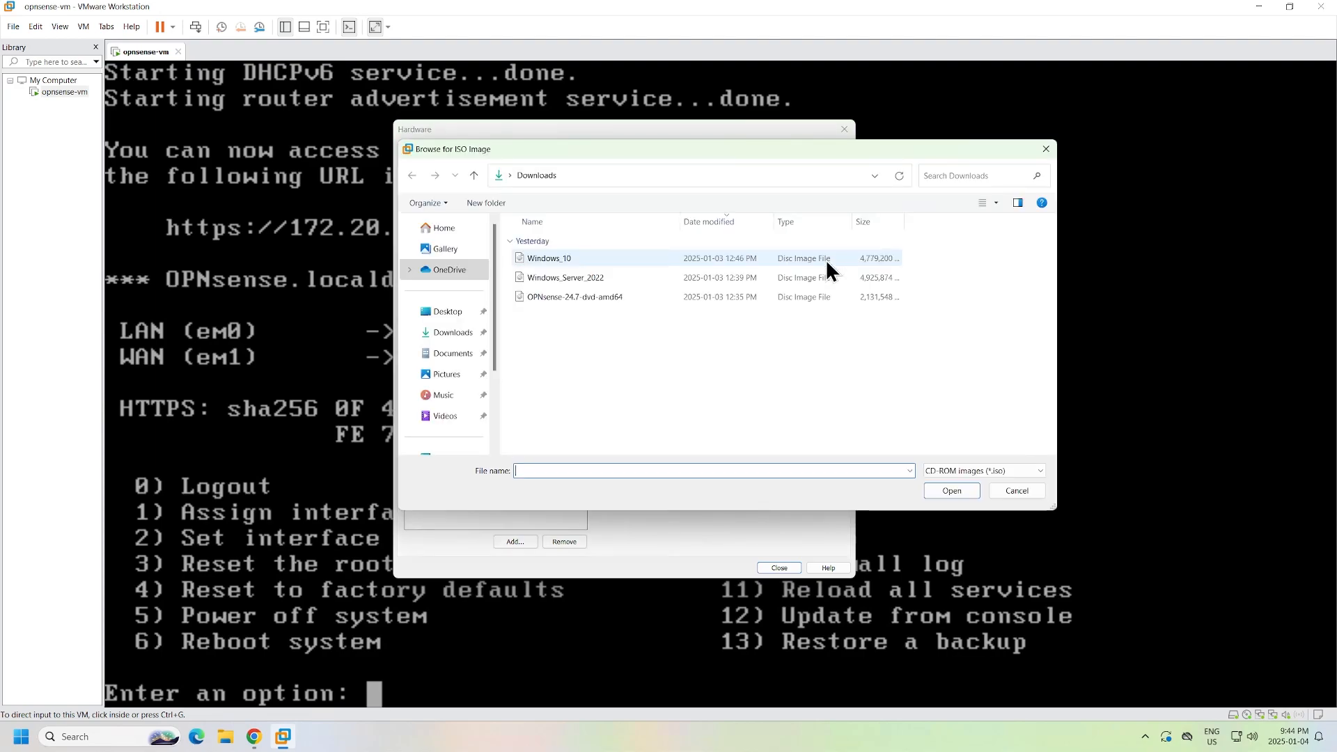
{"action": "left_click", "coordinate": [600, 278]}
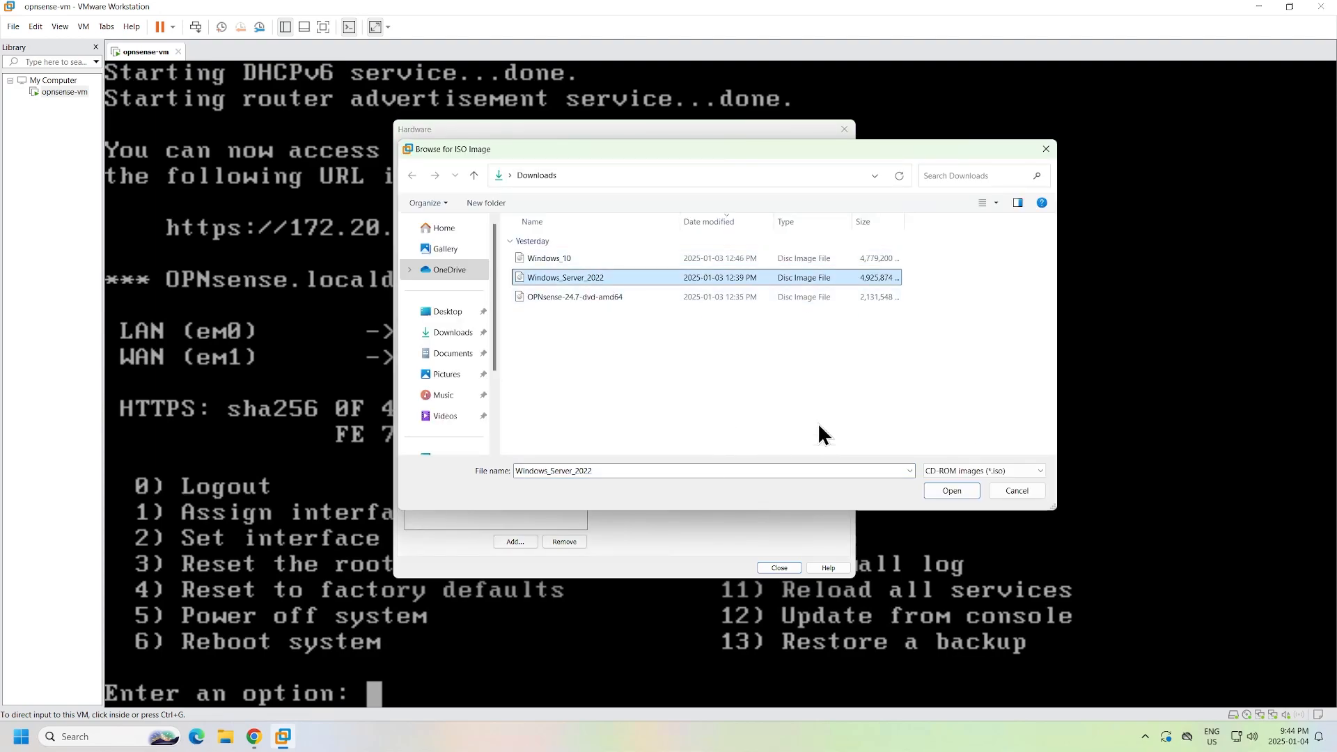
{"action": "left_click", "coordinate": [950, 491]}
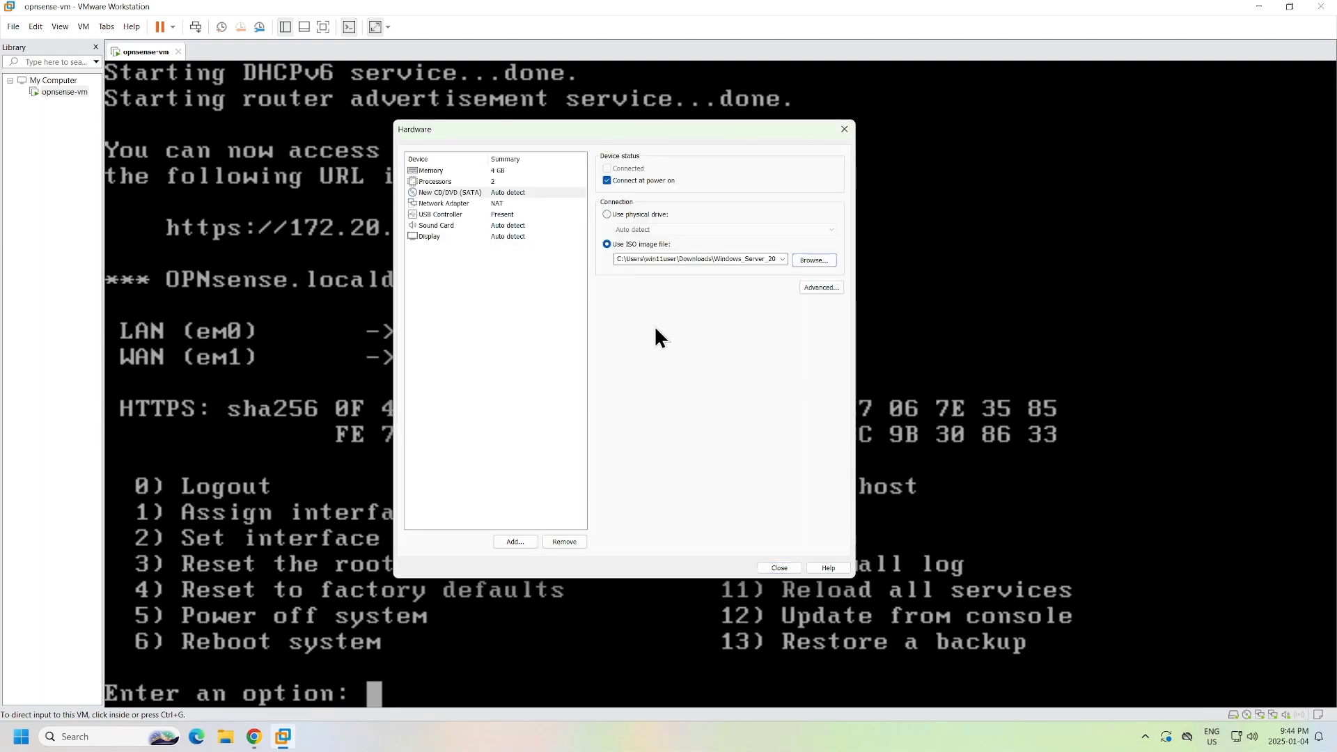
- Put the network adapter on custom VMnet10 (Host-only) and finish creating the machine
{"action": "left_click", "coordinate": [511, 203]}
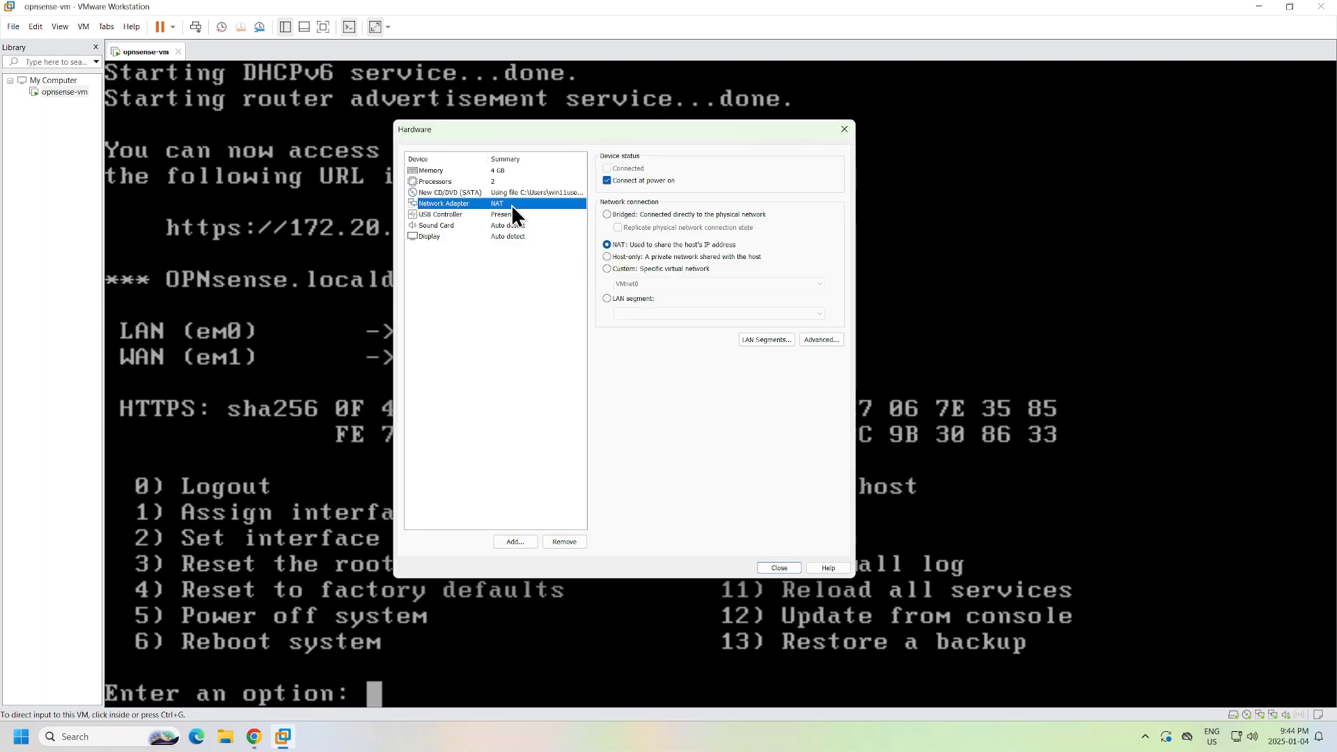
{"action": "left_click", "coordinate": [608, 269]}
{"action": "left_click", "coordinate": [713, 283]}
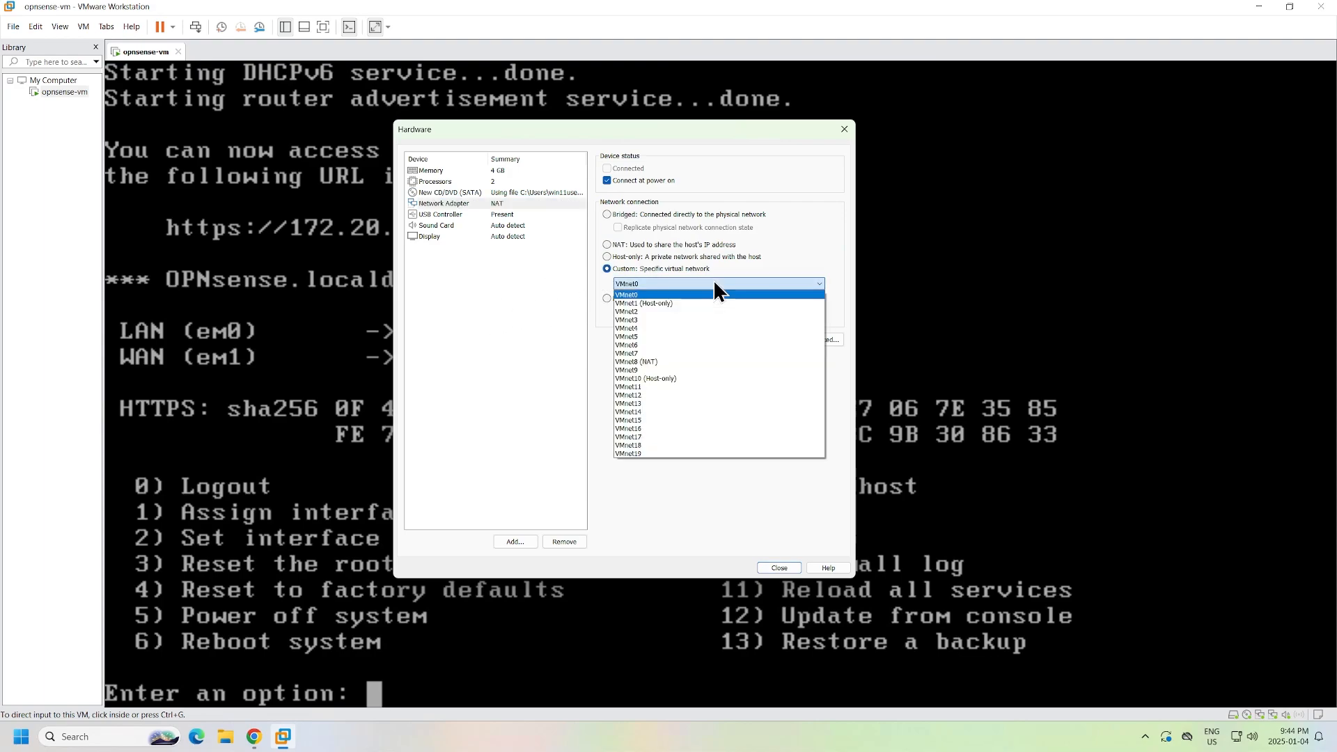
{"action": "left_click", "coordinate": [676, 379]}
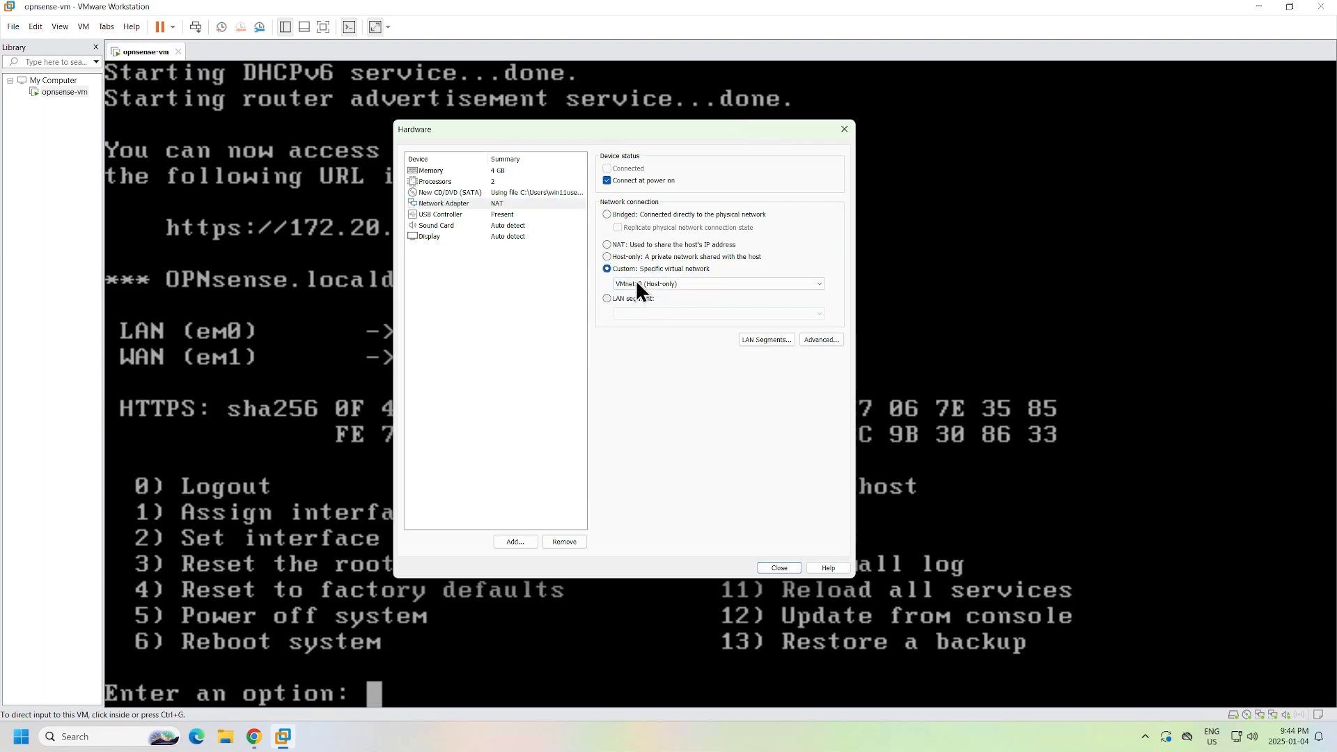
{"action": "left_click", "coordinate": [778, 573]}
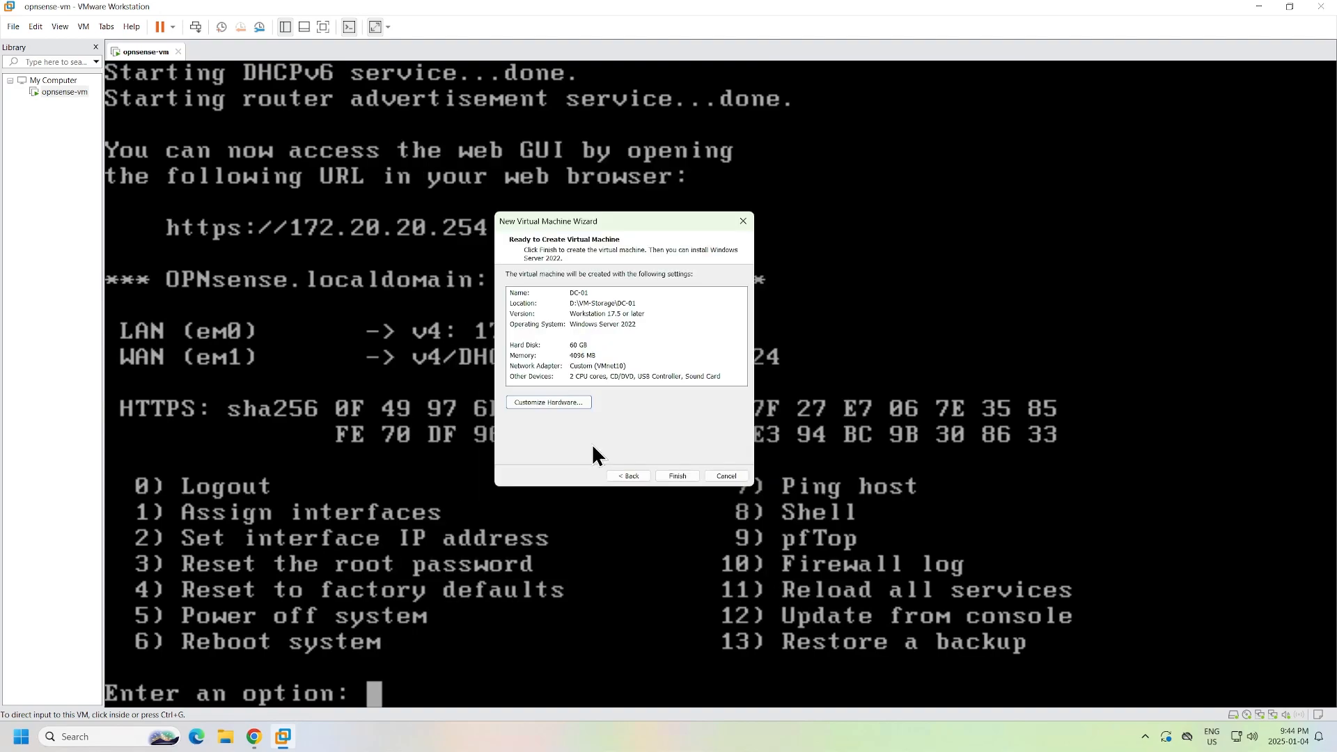
{"action": "left_click", "coordinate": [693, 479]}
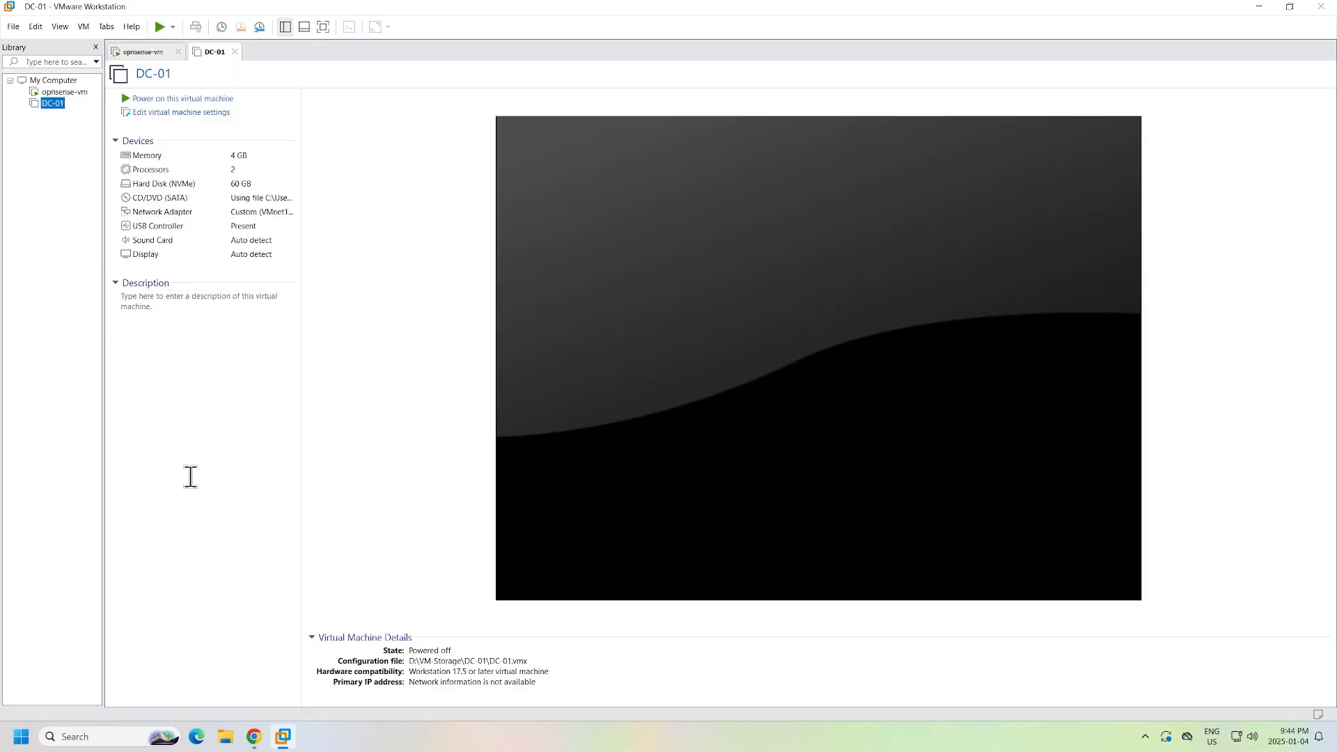
- Power on DC-01 and capture keyboard input in its console
{"action": "left_click", "coordinate": [221, 99]}
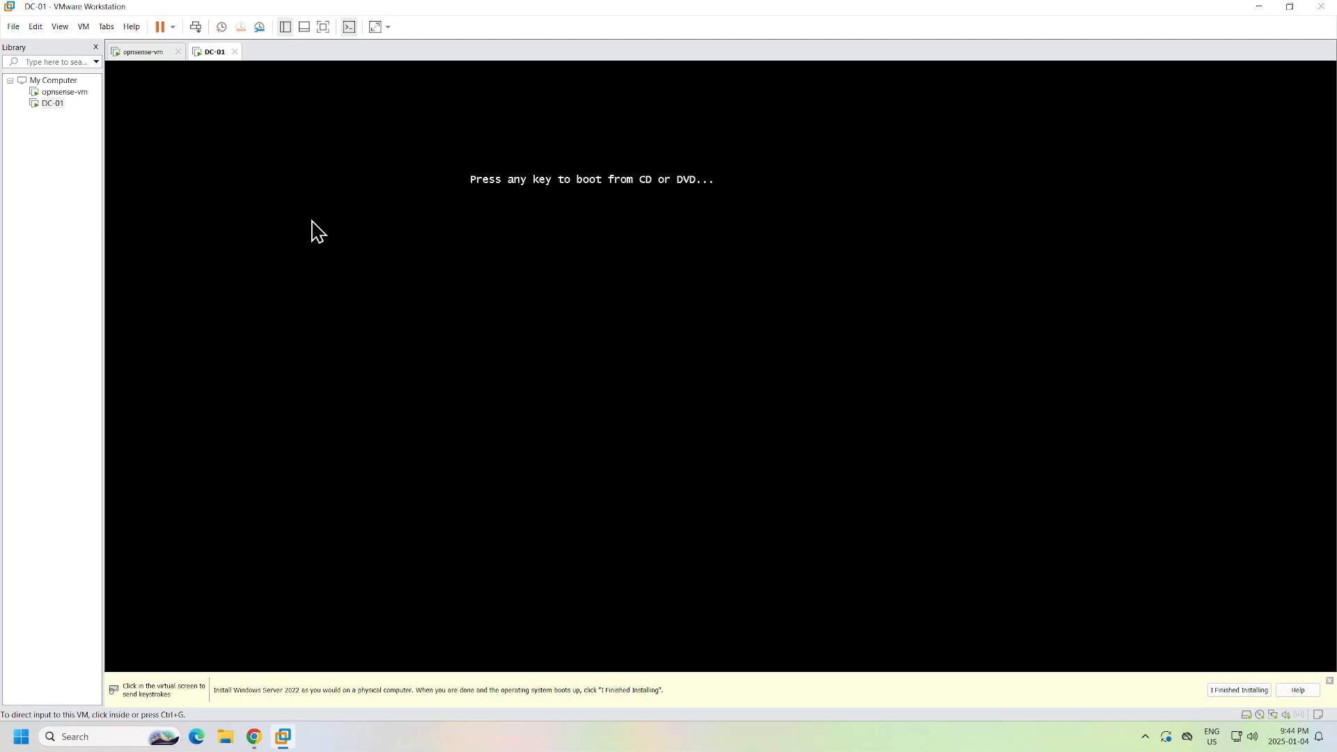
{"action": "left_click", "coordinate": [618, 207]}
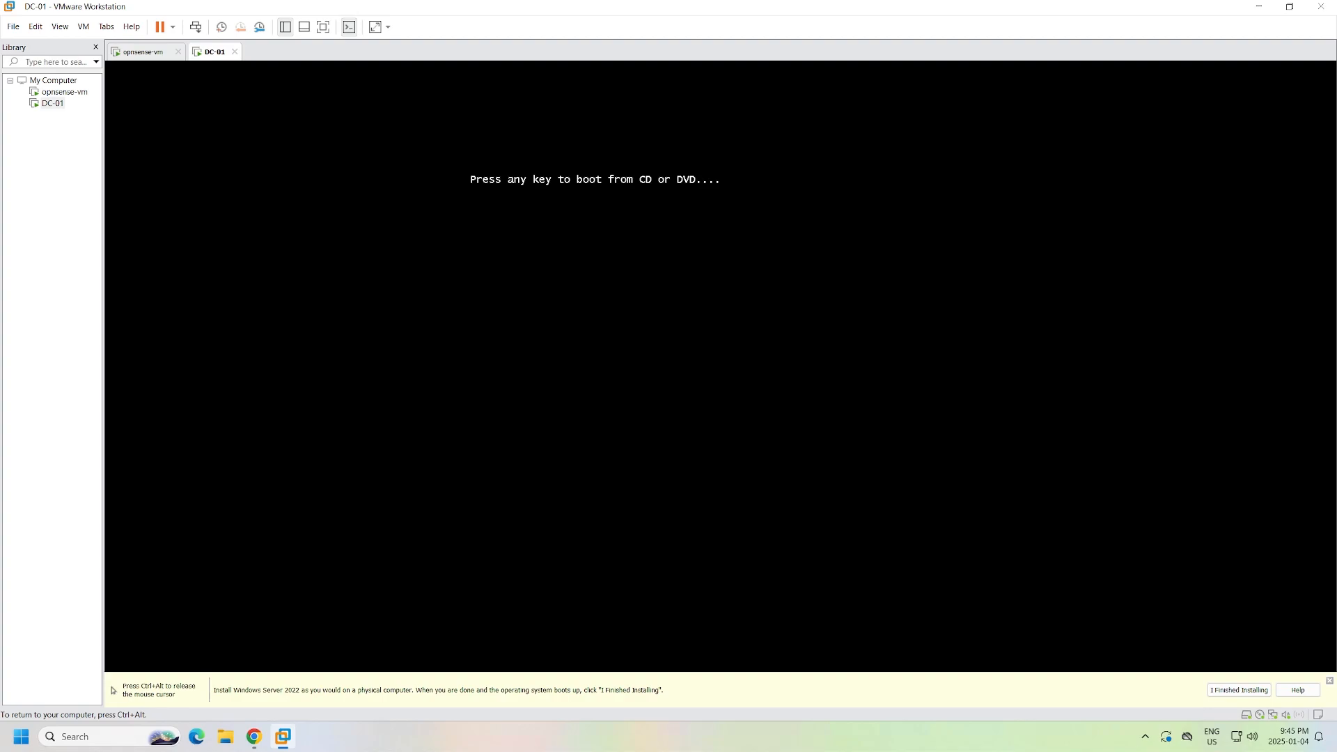
- Boot DC-01 from the installation disc and stretch the guest display keeping aspect ratio
{"action": "key", "text": "Return"}
{"action": "key", "text": "ctrl+alt"}
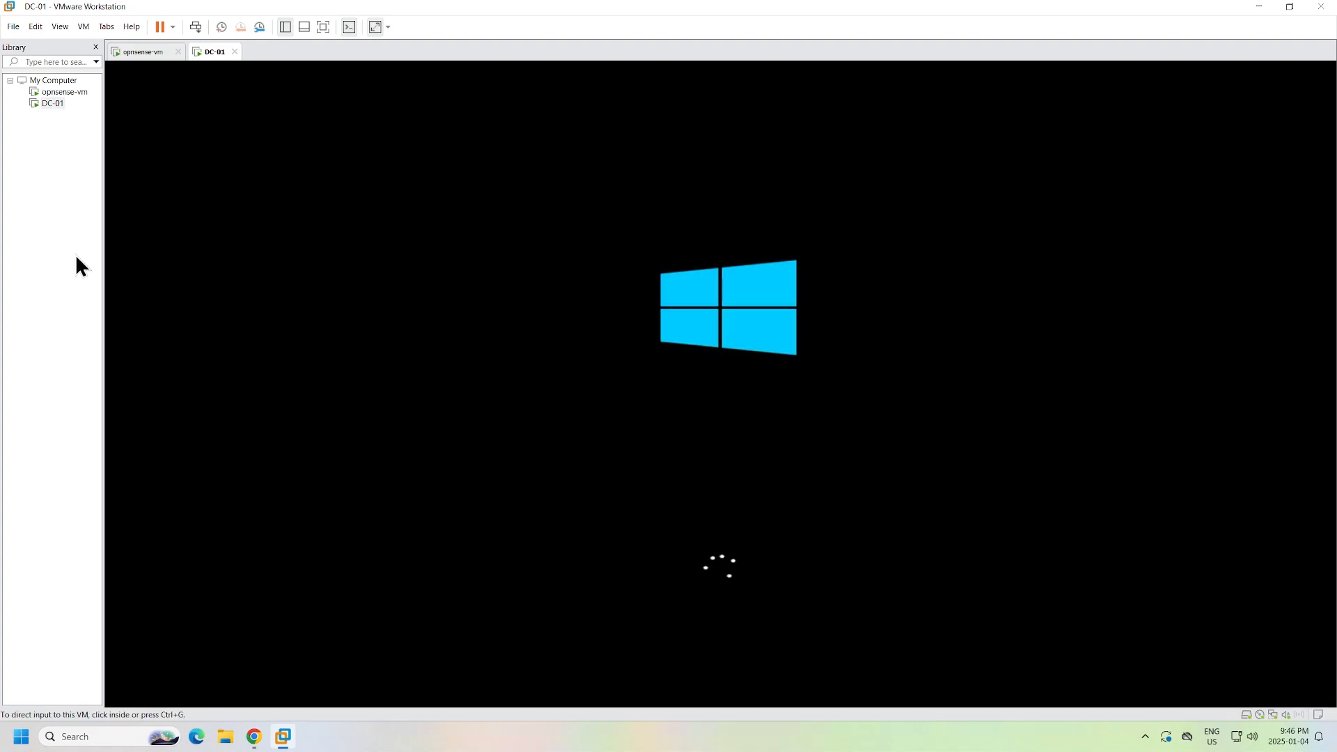
{"action": "left_click", "coordinate": [60, 27]}
{"action": "mouse_move", "coordinate": [151, 83]}
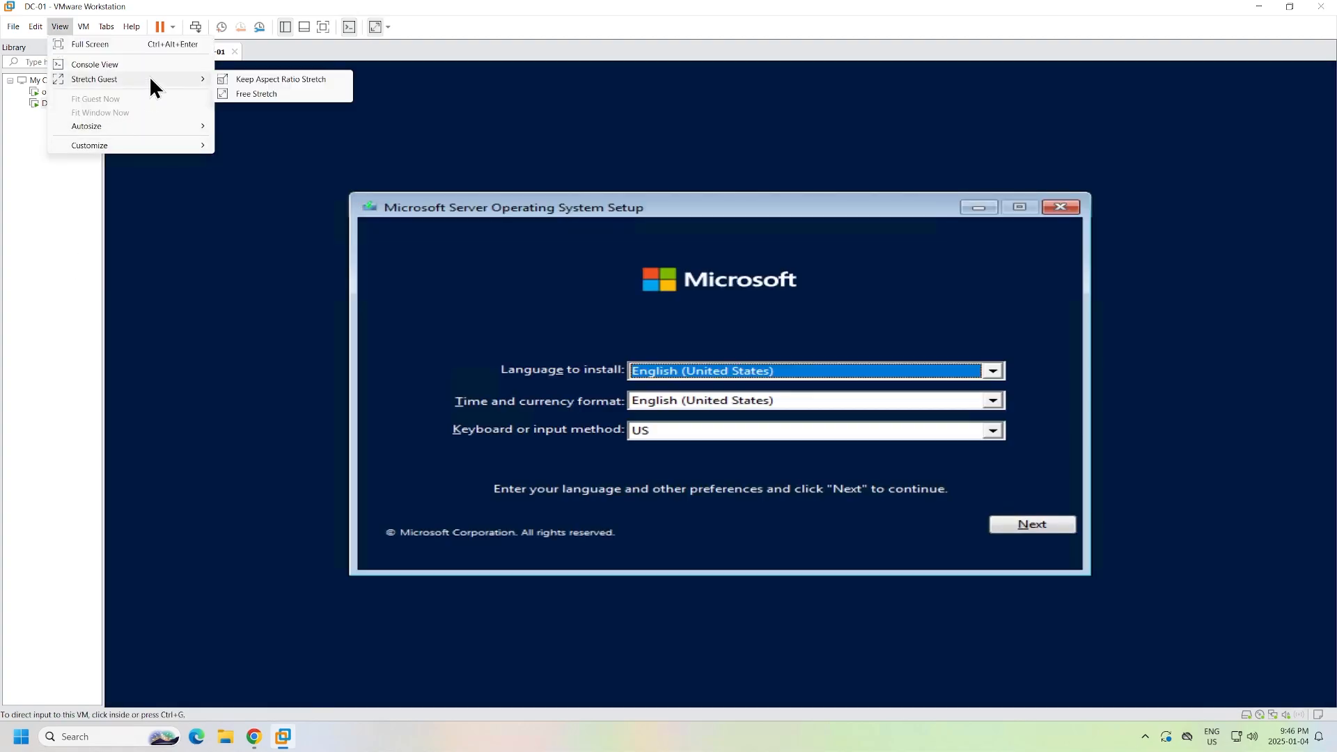
{"action": "left_click", "coordinate": [281, 79]}
{"action": "left_click", "coordinate": [567, 530]}
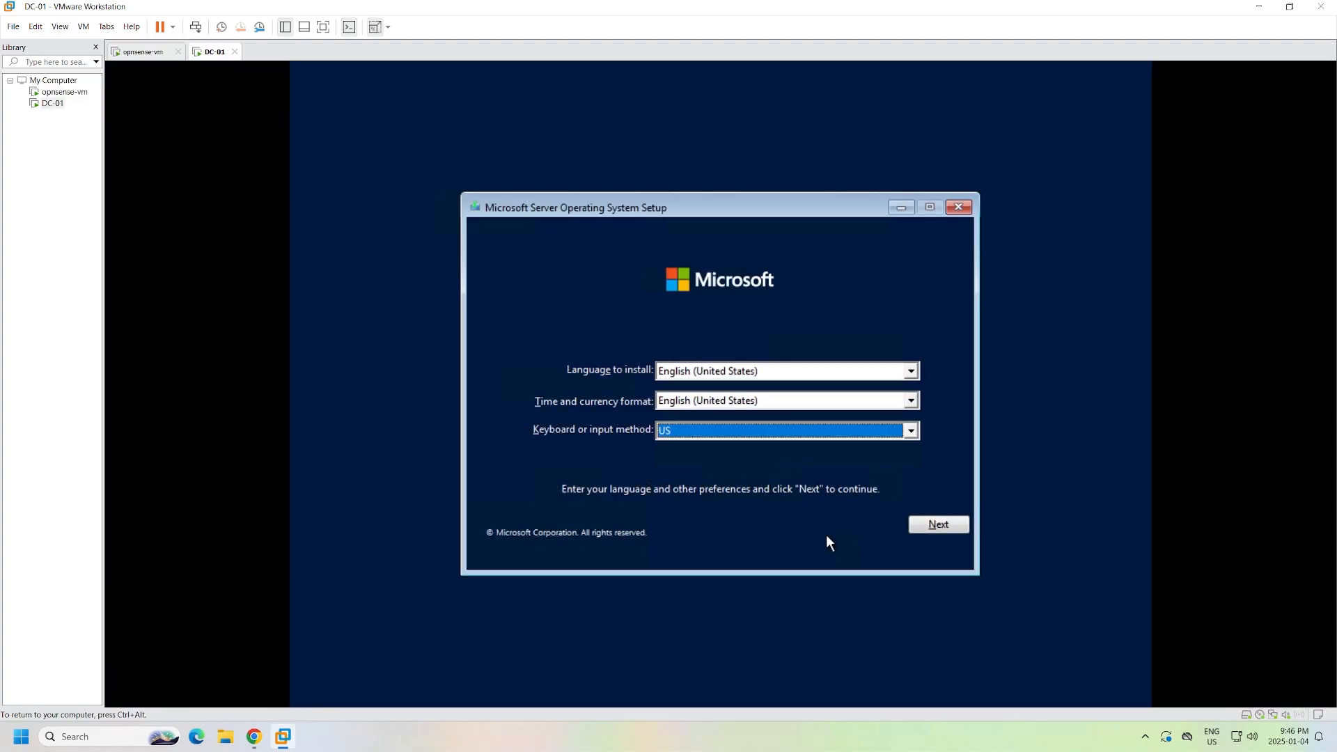
- Keep default language settings and choose Datacenter Evaluation with Desktop Experience
{"action": "left_click", "coordinate": [938, 525]}
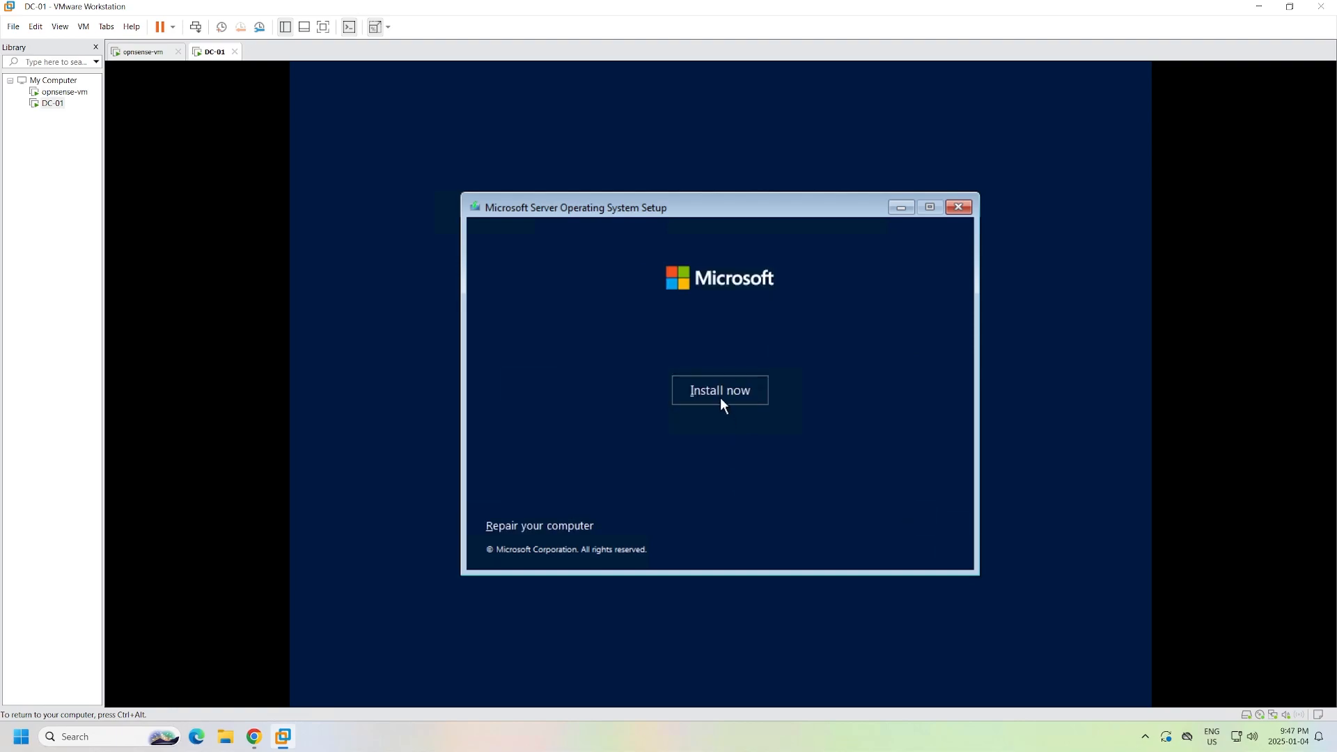
{"action": "left_click", "coordinate": [720, 397]}
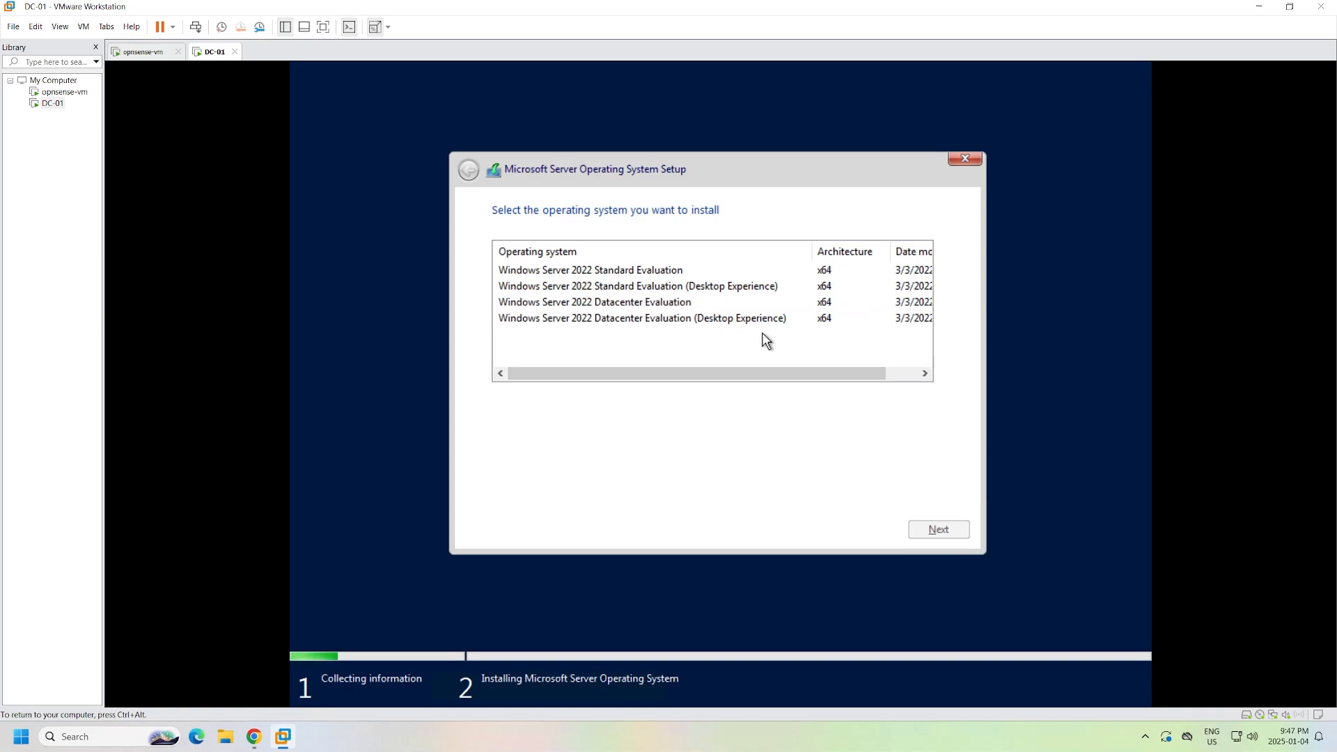
{"action": "left_click", "coordinate": [746, 320]}
{"action": "left_click", "coordinate": [940, 531]}
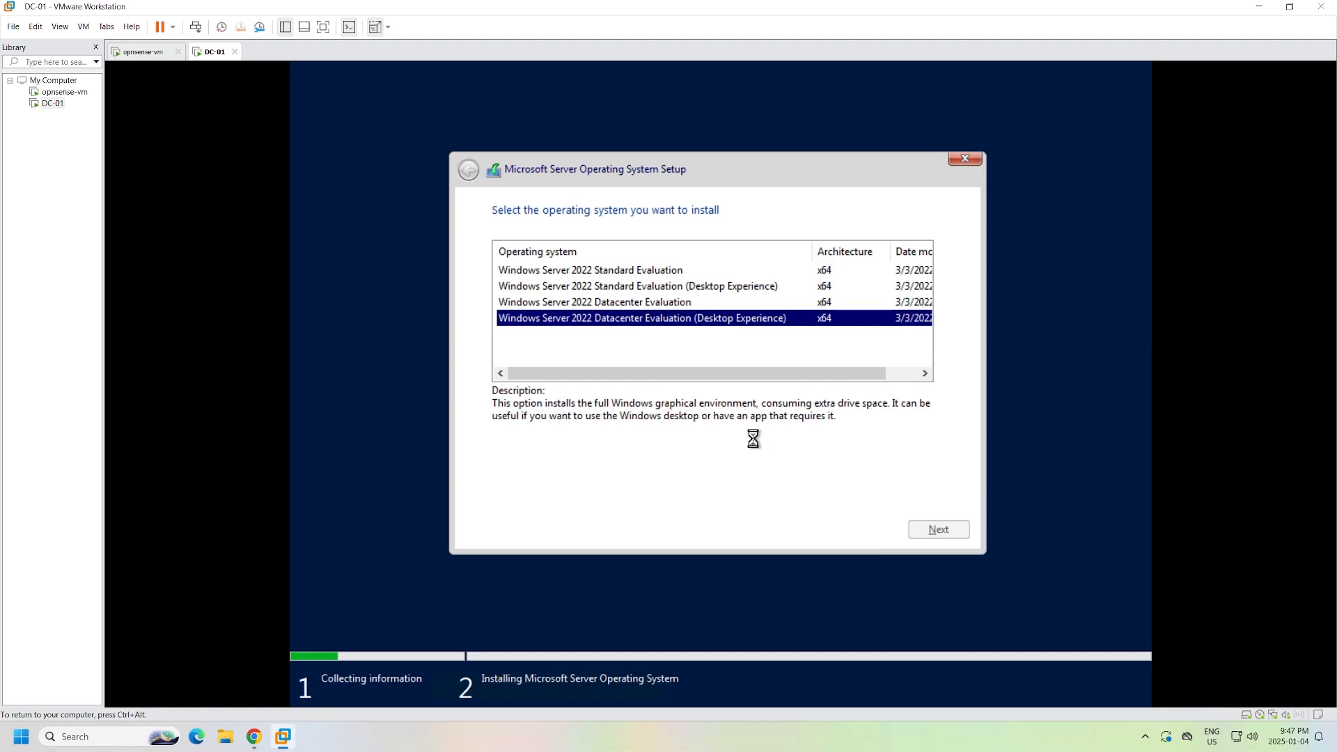
- Accept the license terms and choose the Custom install on the disk
{"action": "left_click_drag", "start_coordinate": [942, 278], "coordinate": [942, 441]}
{"action": "left_click", "coordinate": [562, 507]}
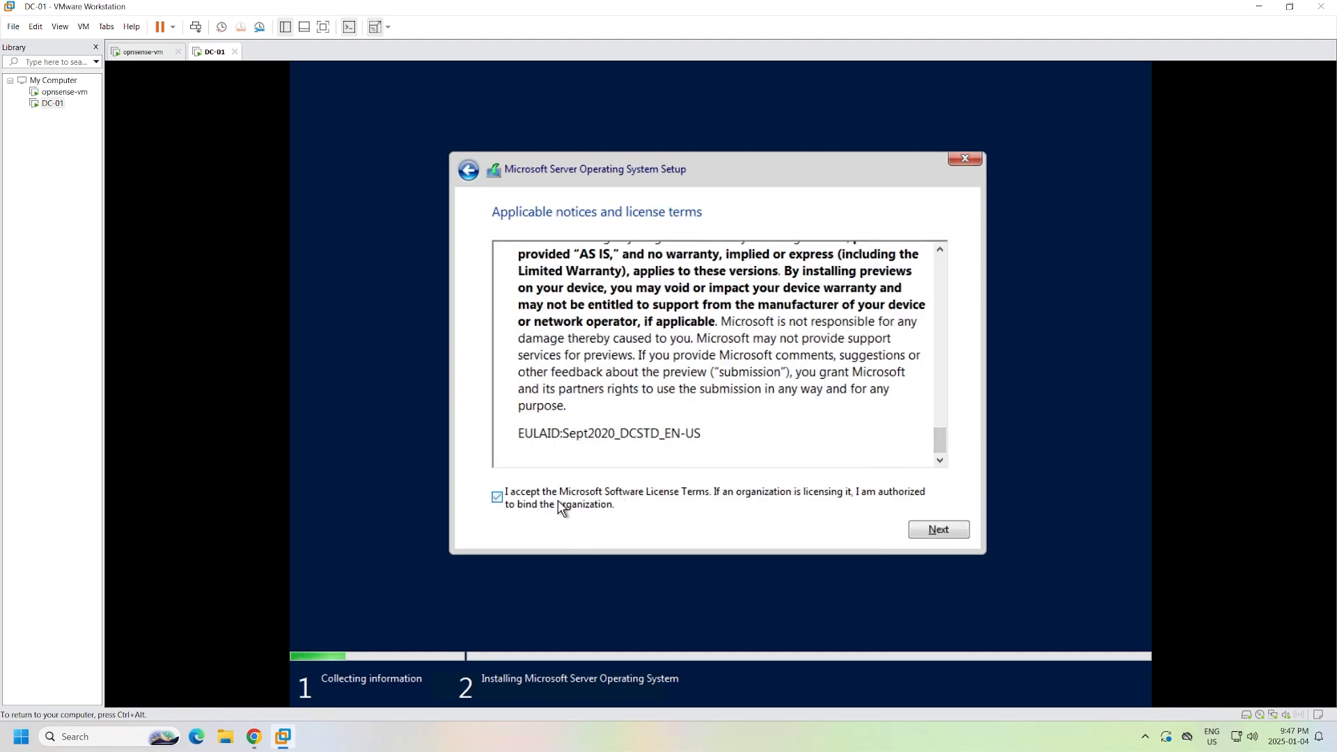
{"action": "key", "text": "Return"}
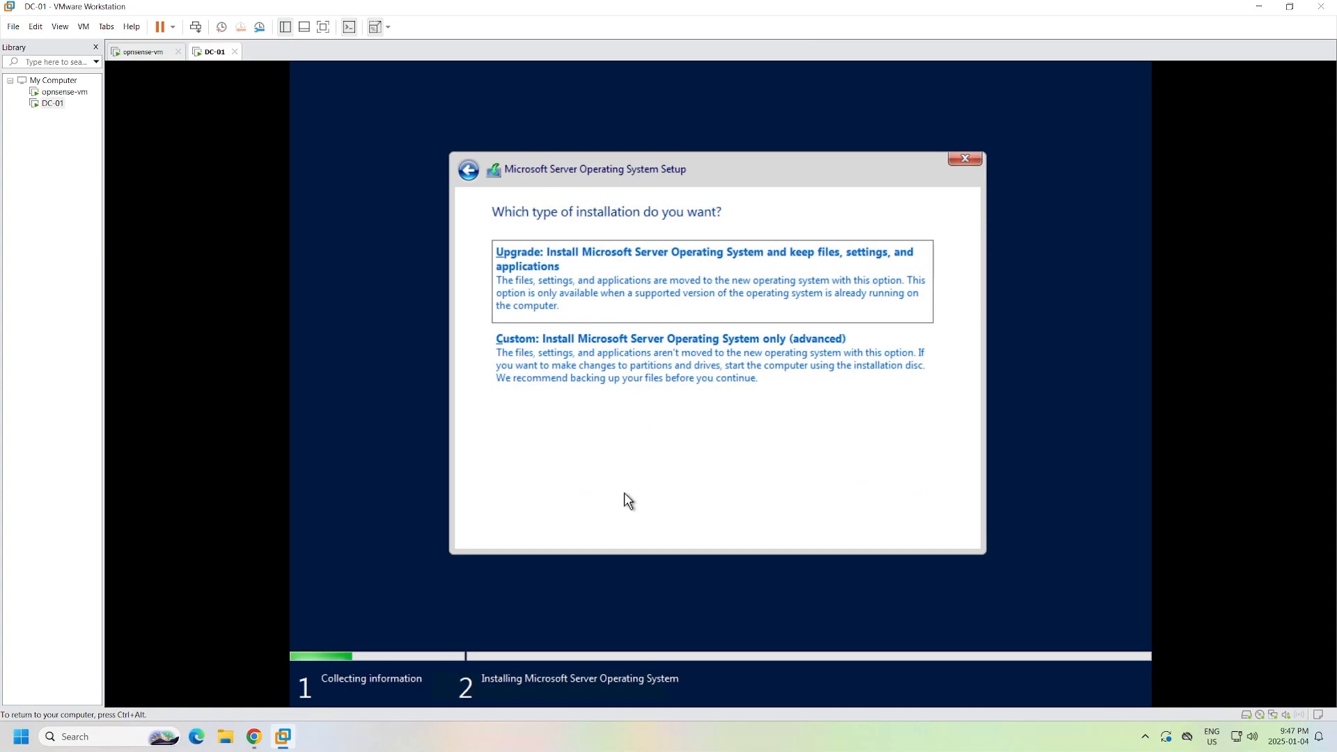
{"action": "left_click", "coordinate": [607, 381]}
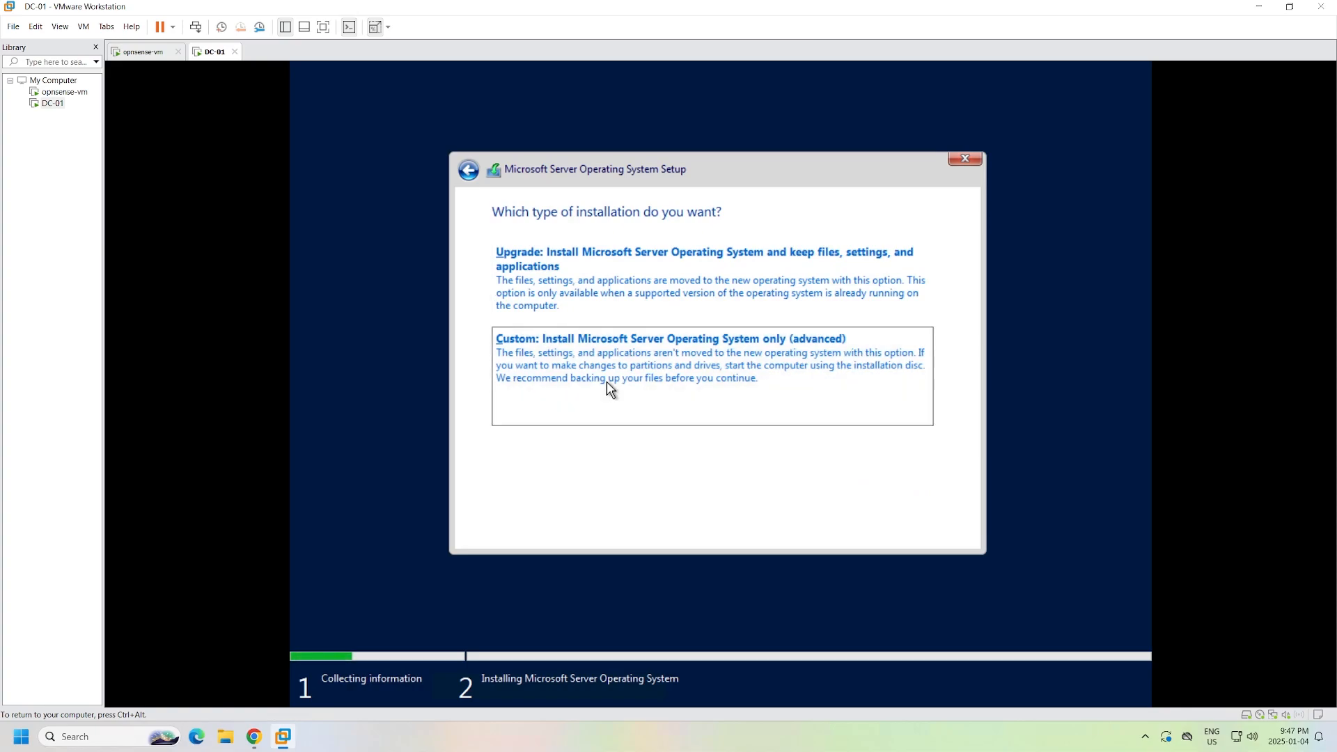
{"action": "left_click", "coordinate": [933, 530]}
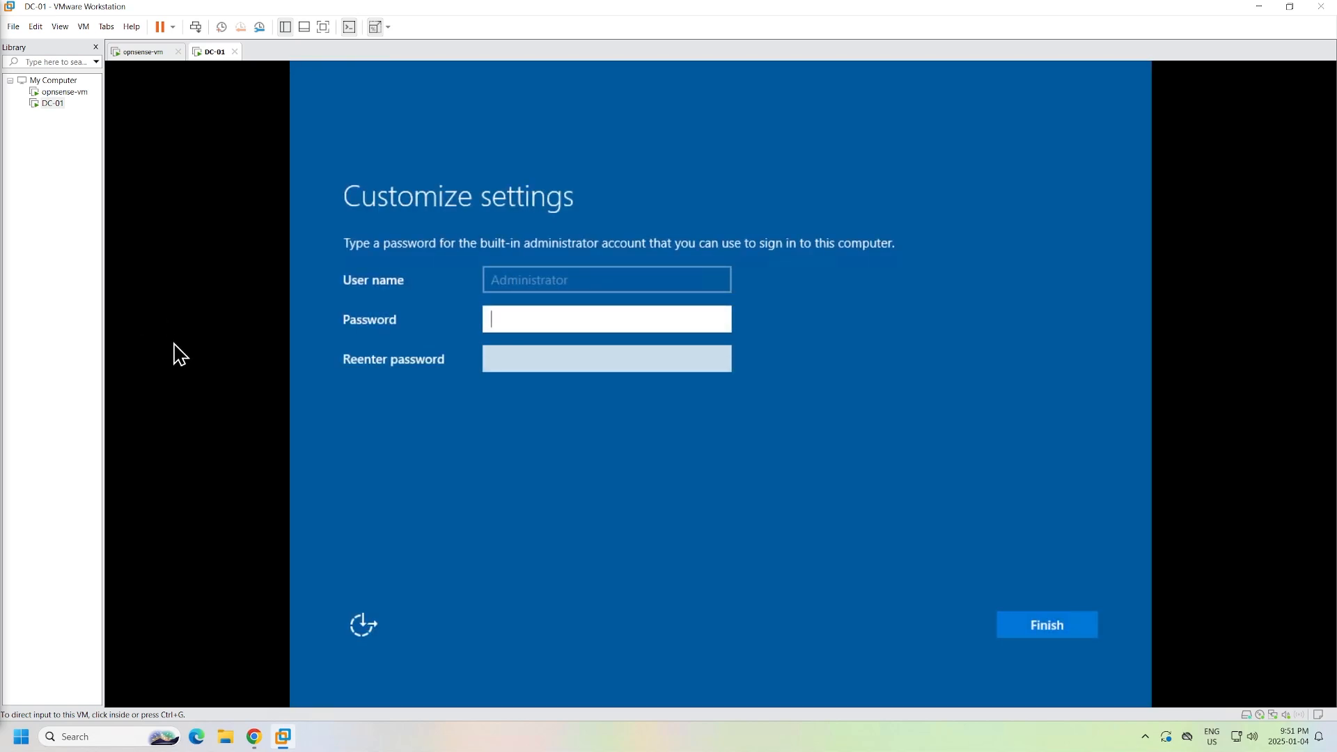
- Enter and re-enter the Administrator password, verify it, and finish setup
{"action": "left_click", "coordinate": [701, 319]}
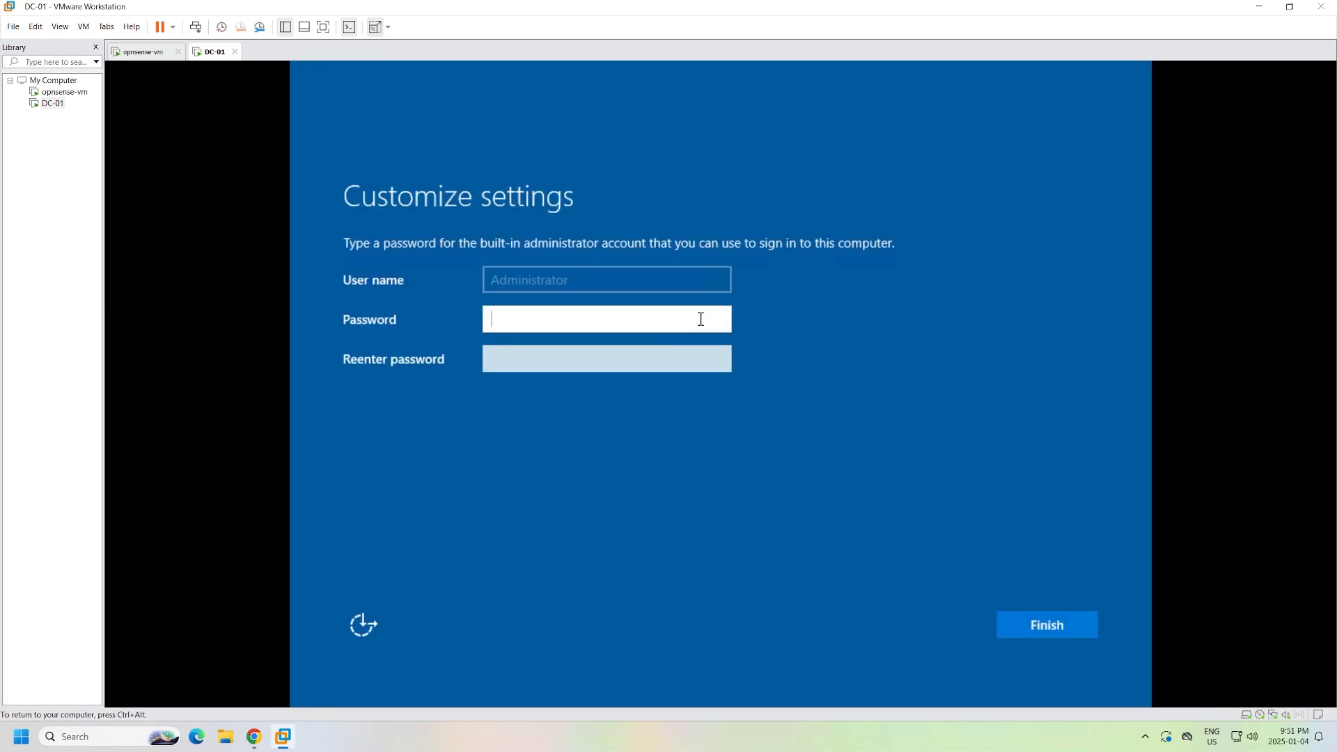
{"action": "type", "text": "***************"}
{"action": "key", "text": "Tab"}
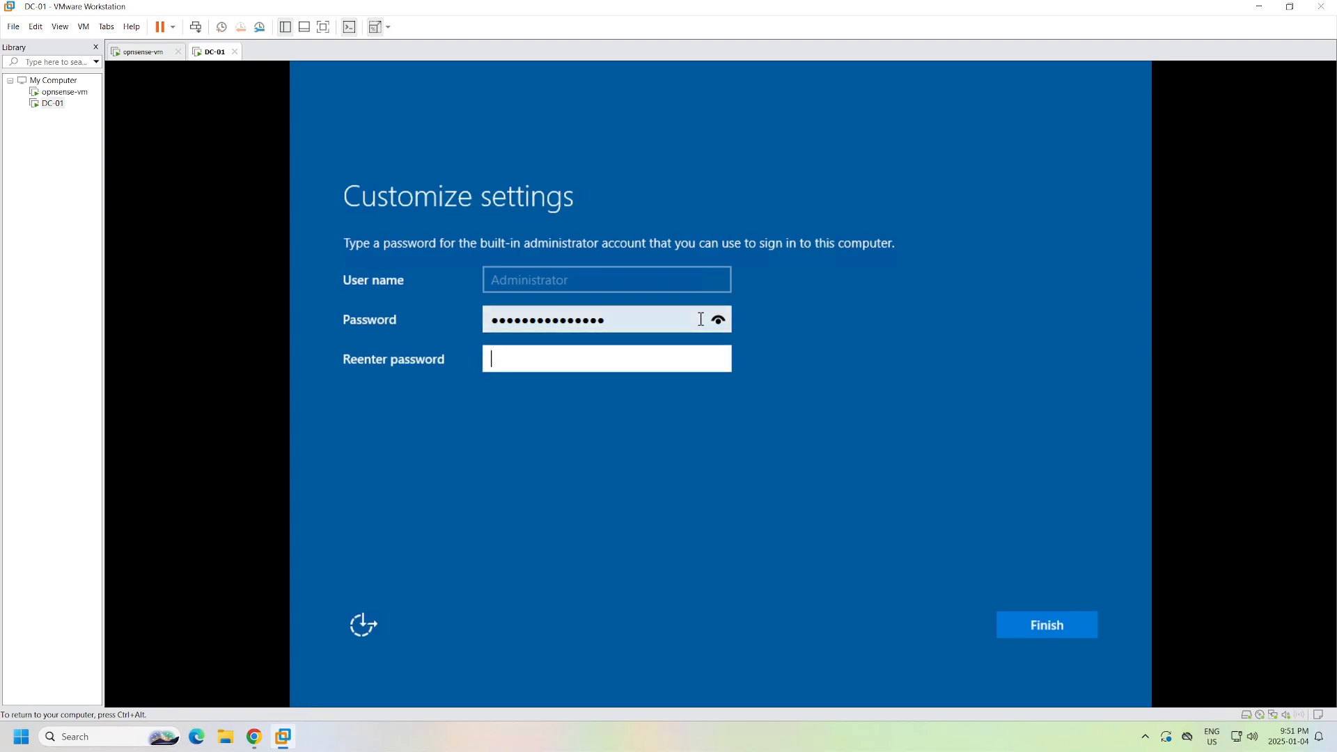
{"action": "type", "text": "***************"}
{"action": "left_click", "coordinate": [723, 361]}
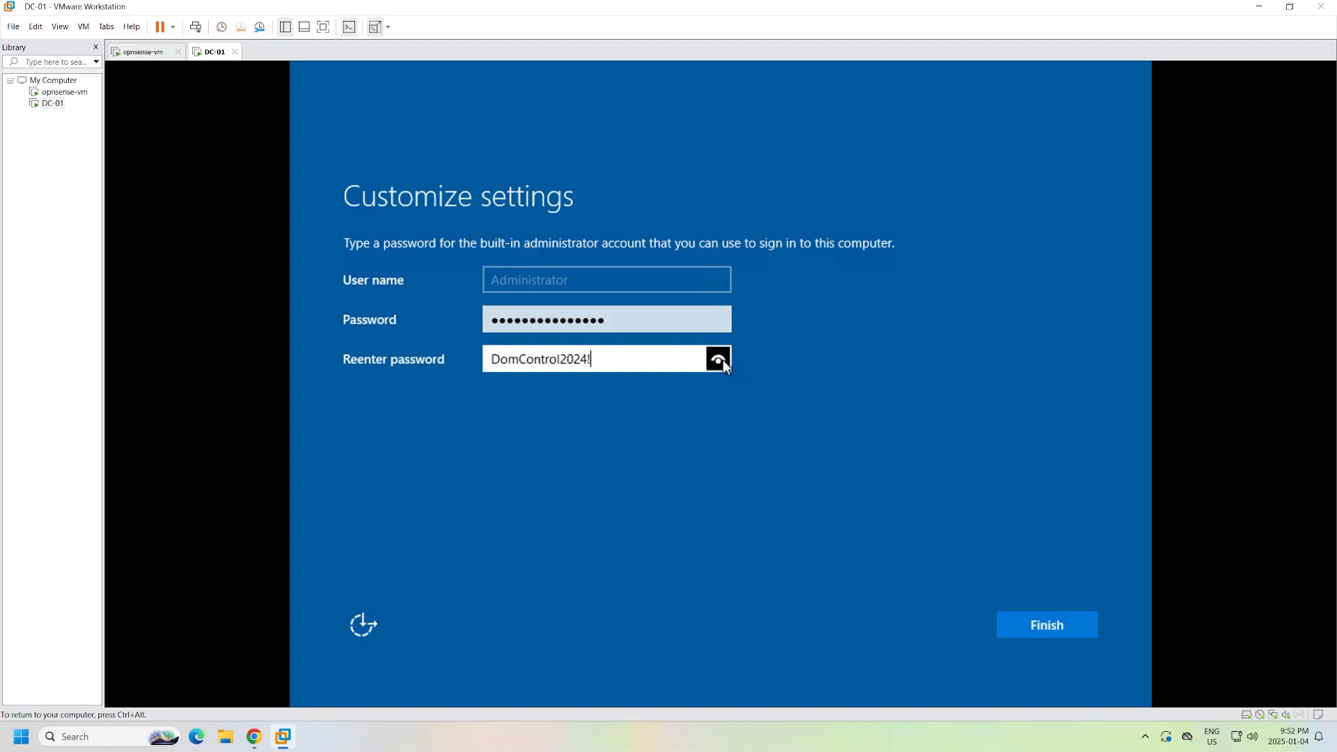
{"action": "left_click", "coordinate": [1041, 626]}
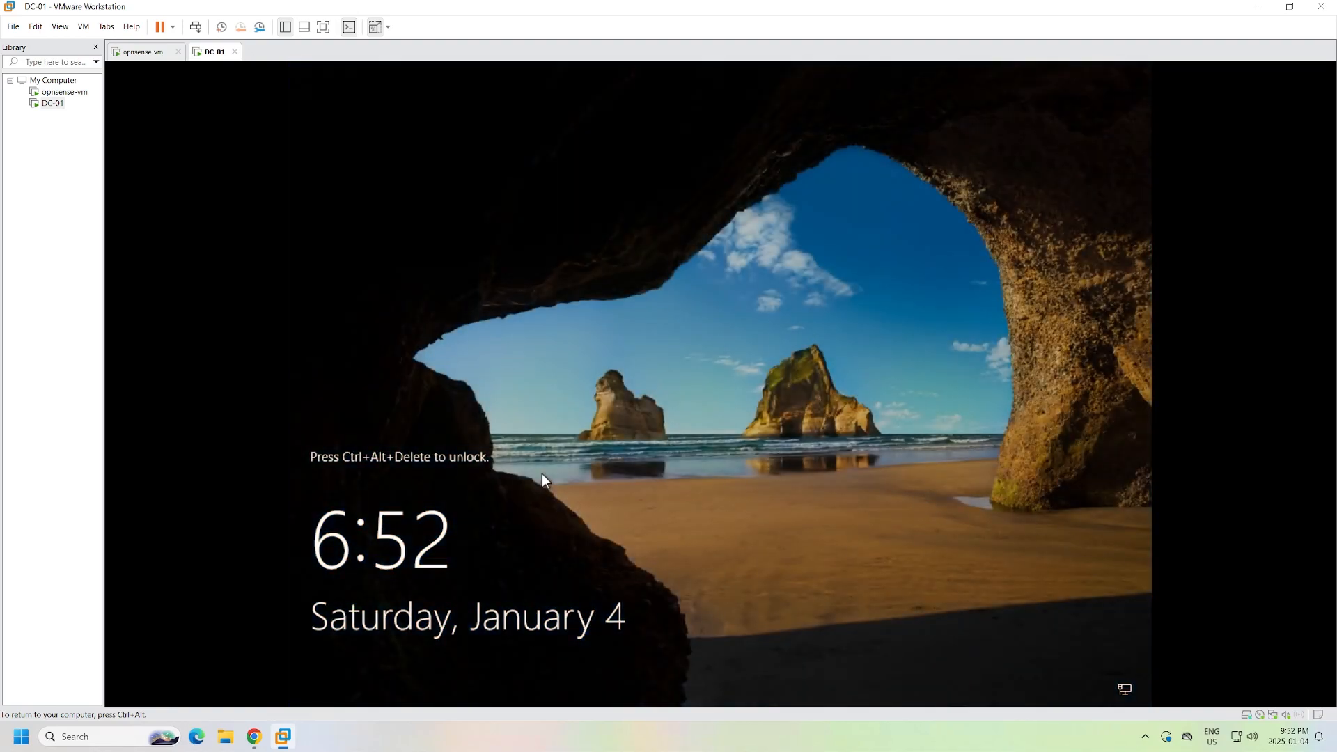
- Send Ctrl+Alt+Del and sign in as Administrator with the account password
{"action": "key", "text": "ctrl+alt"}
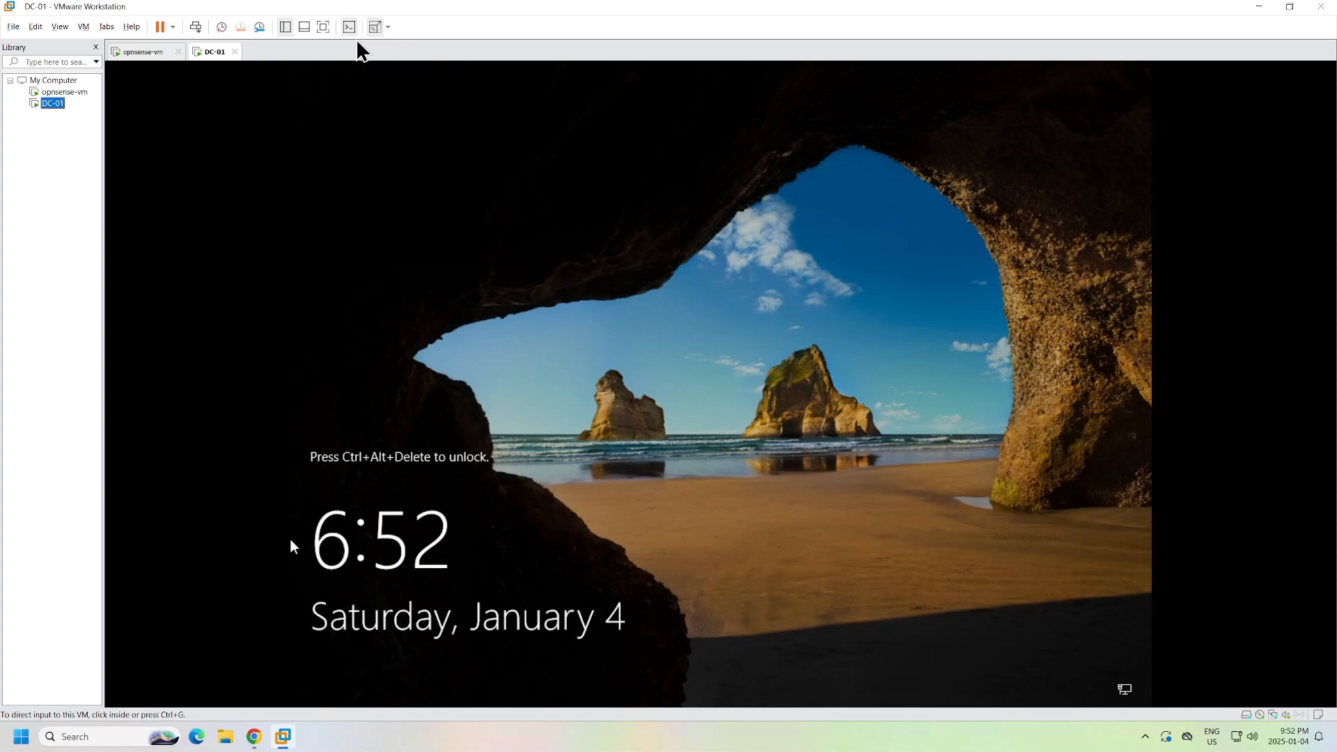
{"action": "left_click", "coordinate": [198, 29]}
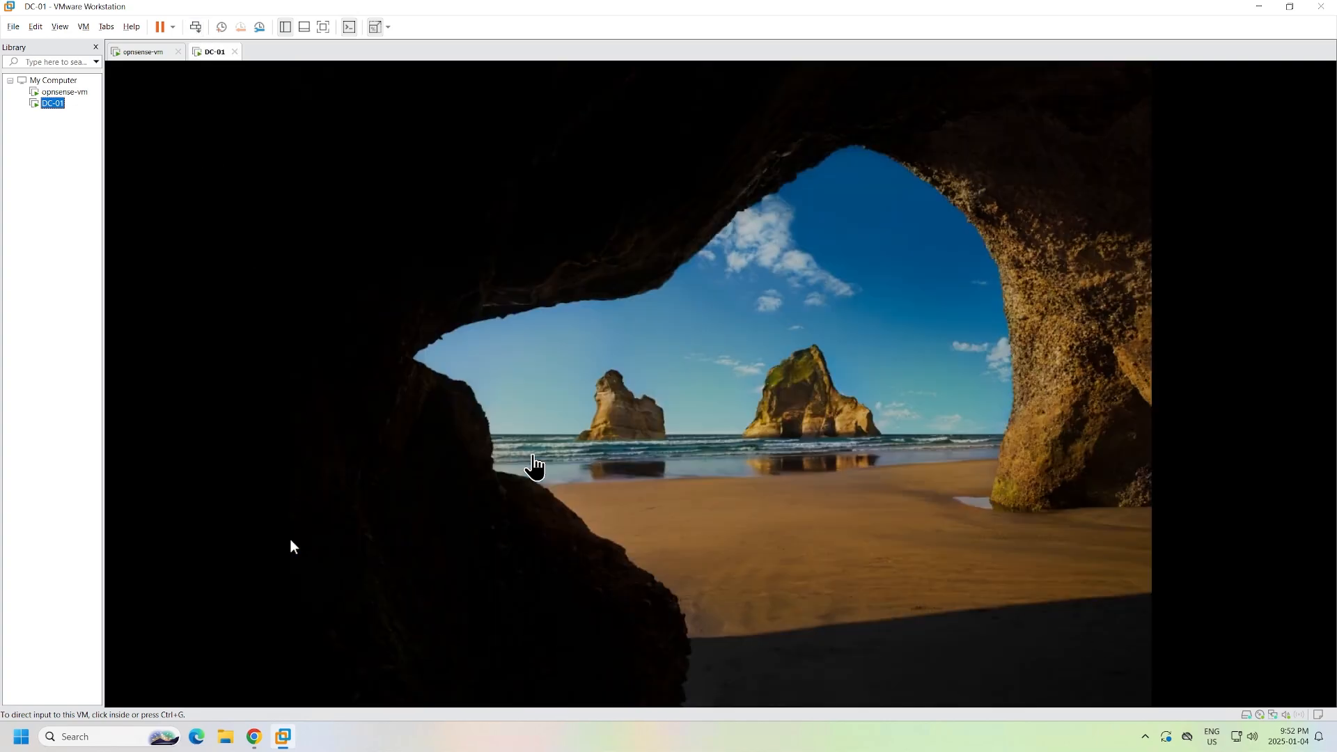
{"action": "left_click", "coordinate": [291, 541]}
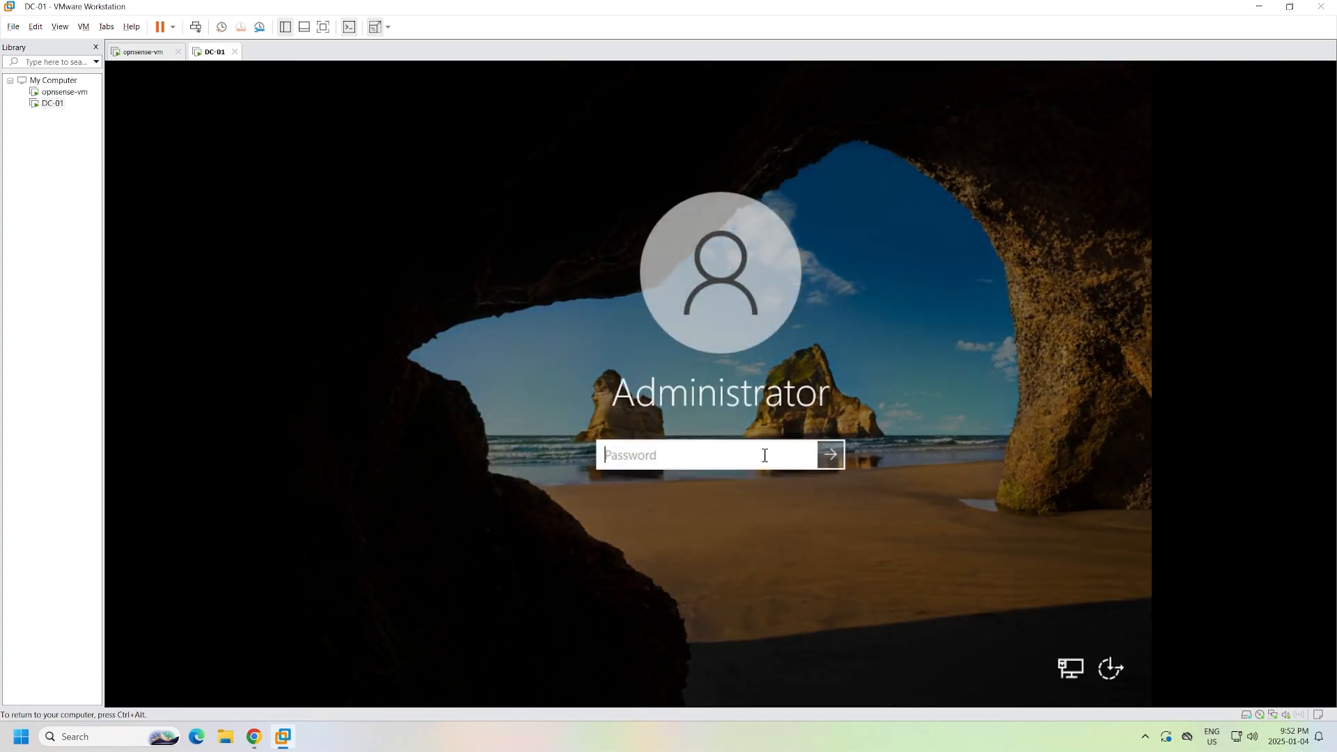
{"action": "type", "text": "•••••••"}
{"action": "type", "text": "*****"}
{"action": "key", "text": "Return"}
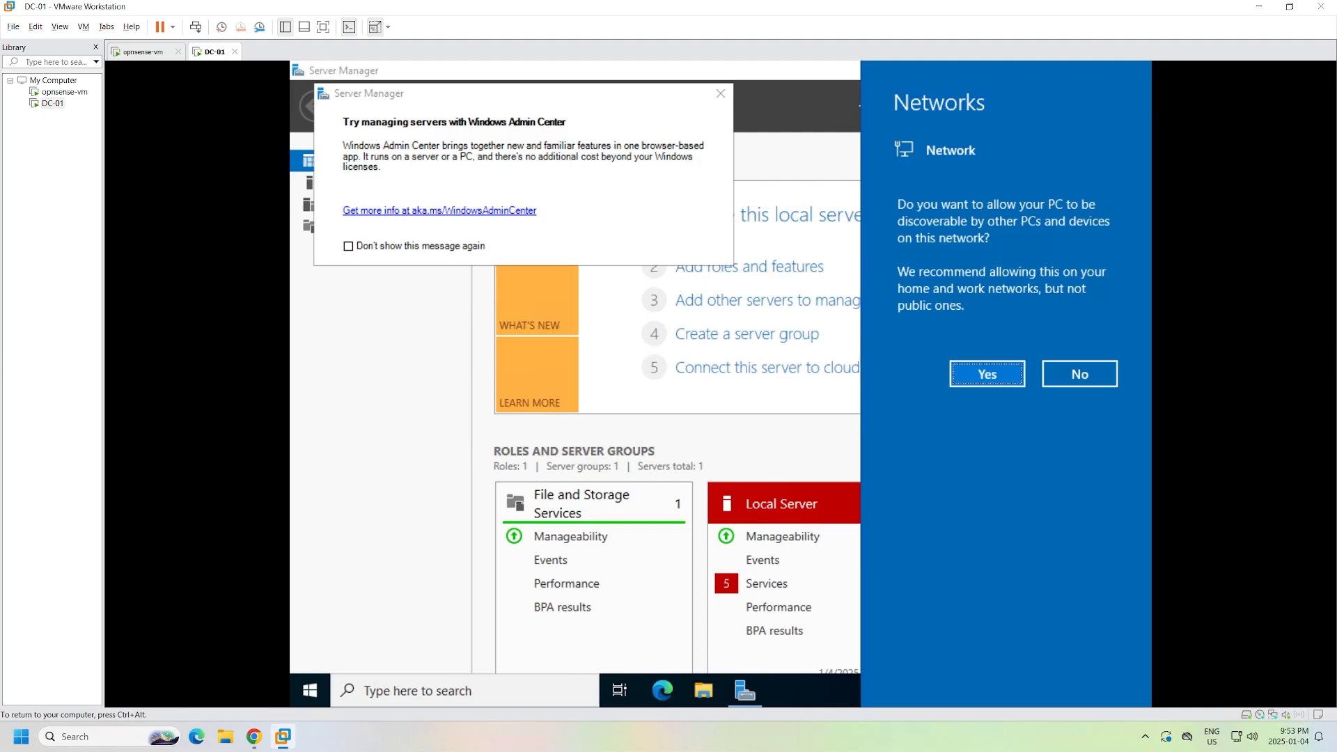
- Allow network discovery, dismiss the Admin Center notice, and choose Install VMware Tools
{"action": "left_click", "coordinate": [994, 376]}
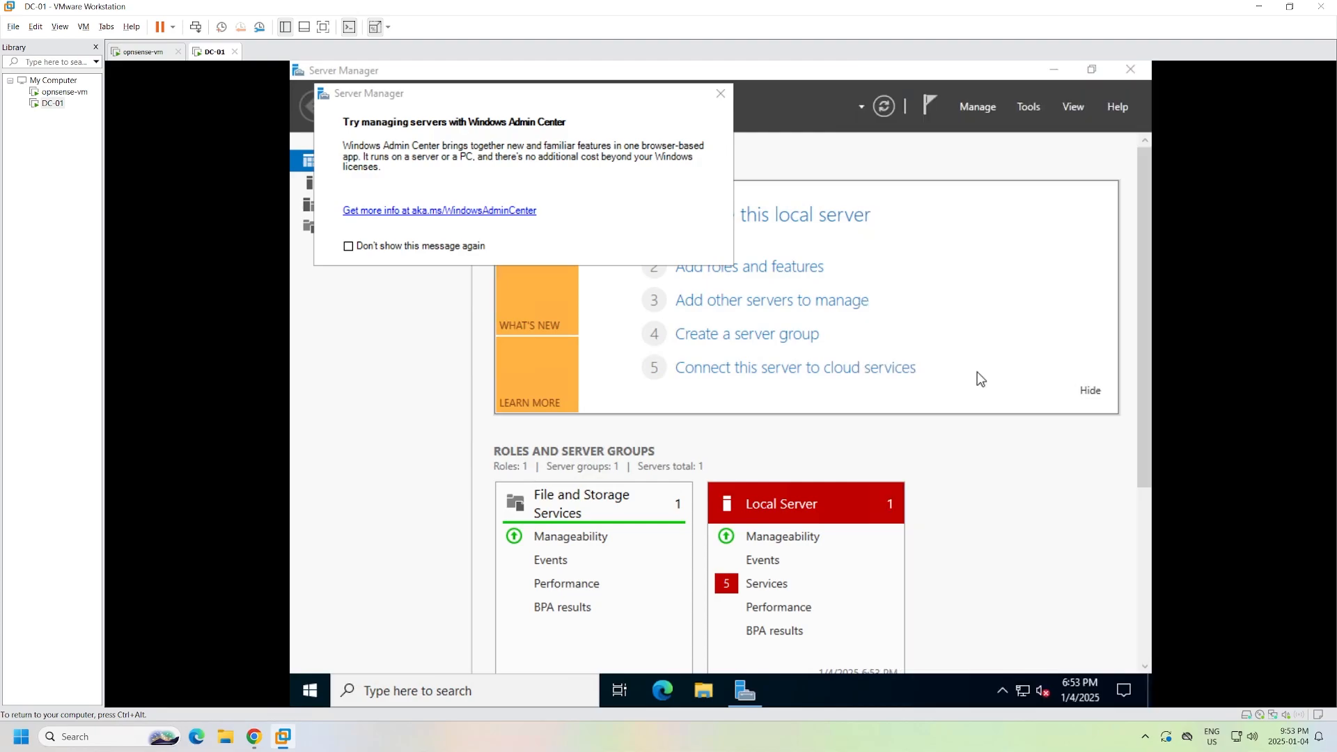
{"action": "left_click", "coordinate": [723, 96]}
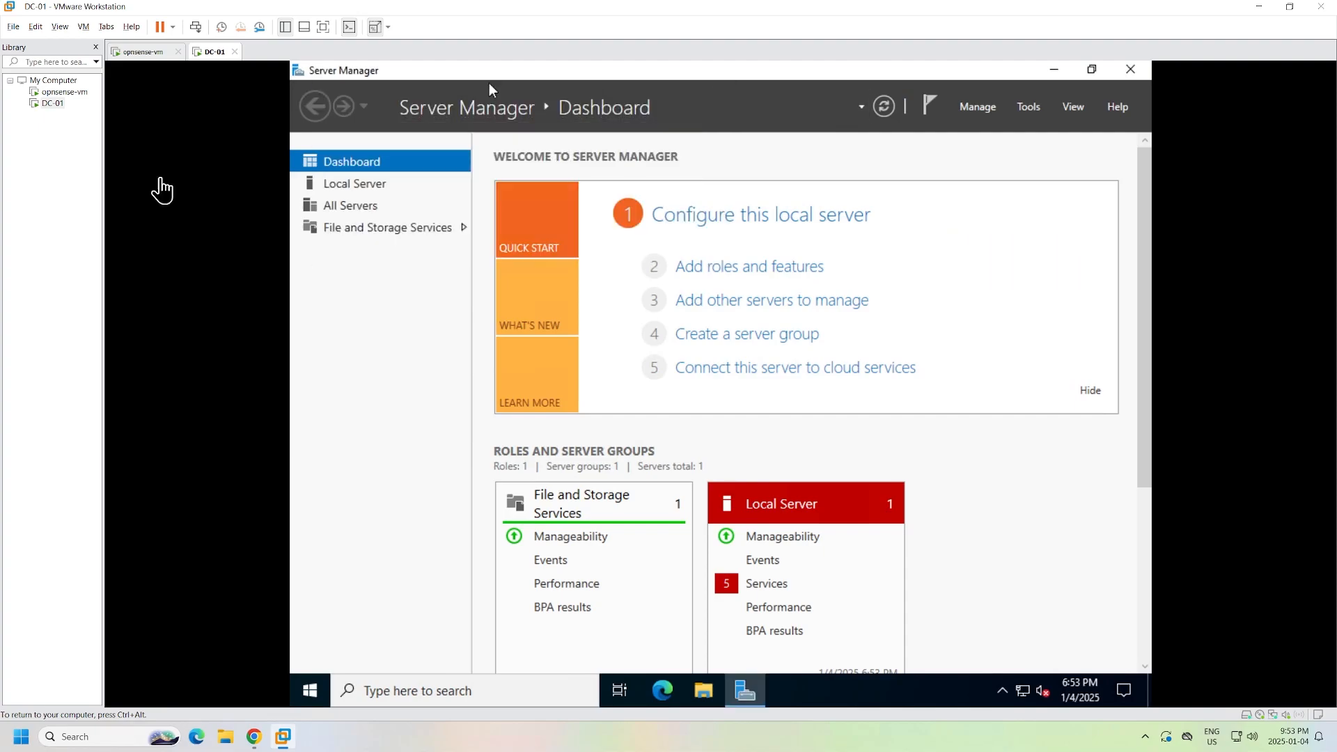
{"action": "right_click", "coordinate": [210, 53]}
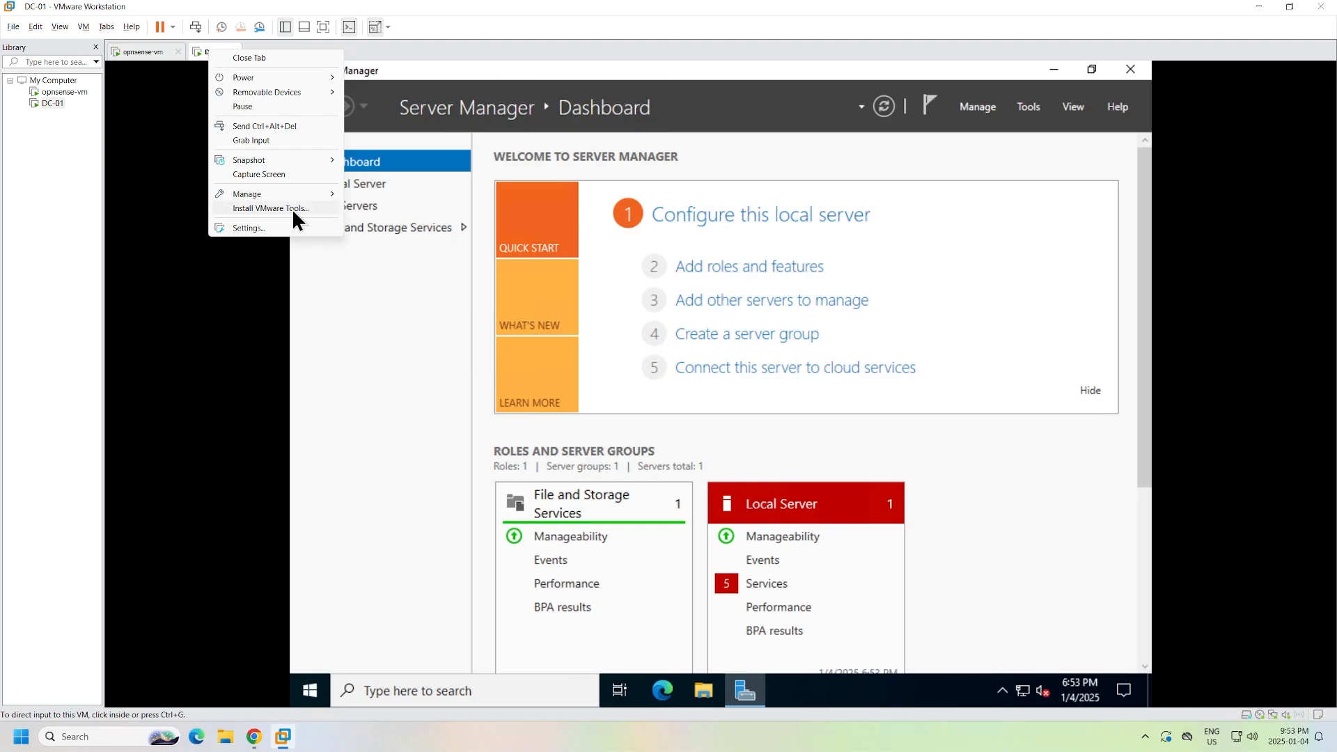
{"action": "left_click", "coordinate": [396, 369]}
{"action": "left_click", "coordinate": [85, 29]}
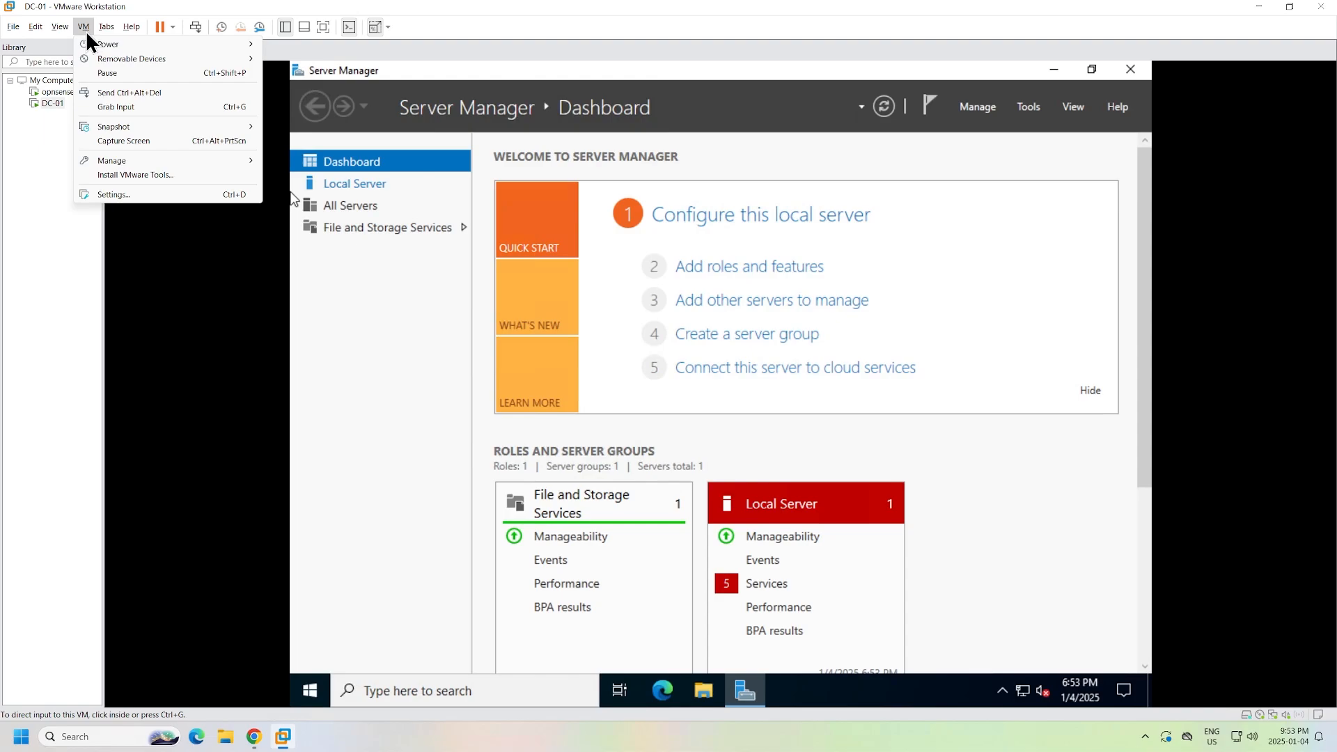
{"action": "left_click", "coordinate": [152, 185]}
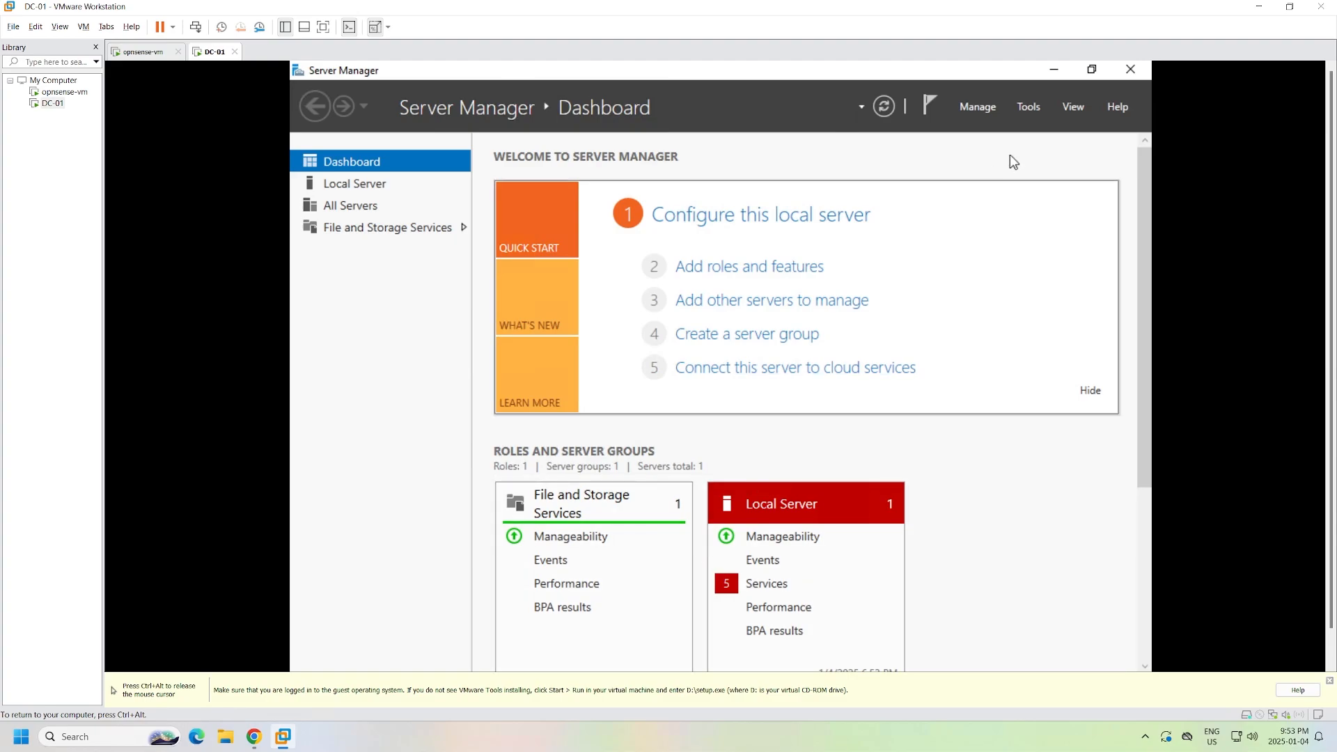
- In File Explorer's This PC, run the installer from the VMware Tools DVD drive
{"action": "key", "text": "ctrl+alt"}
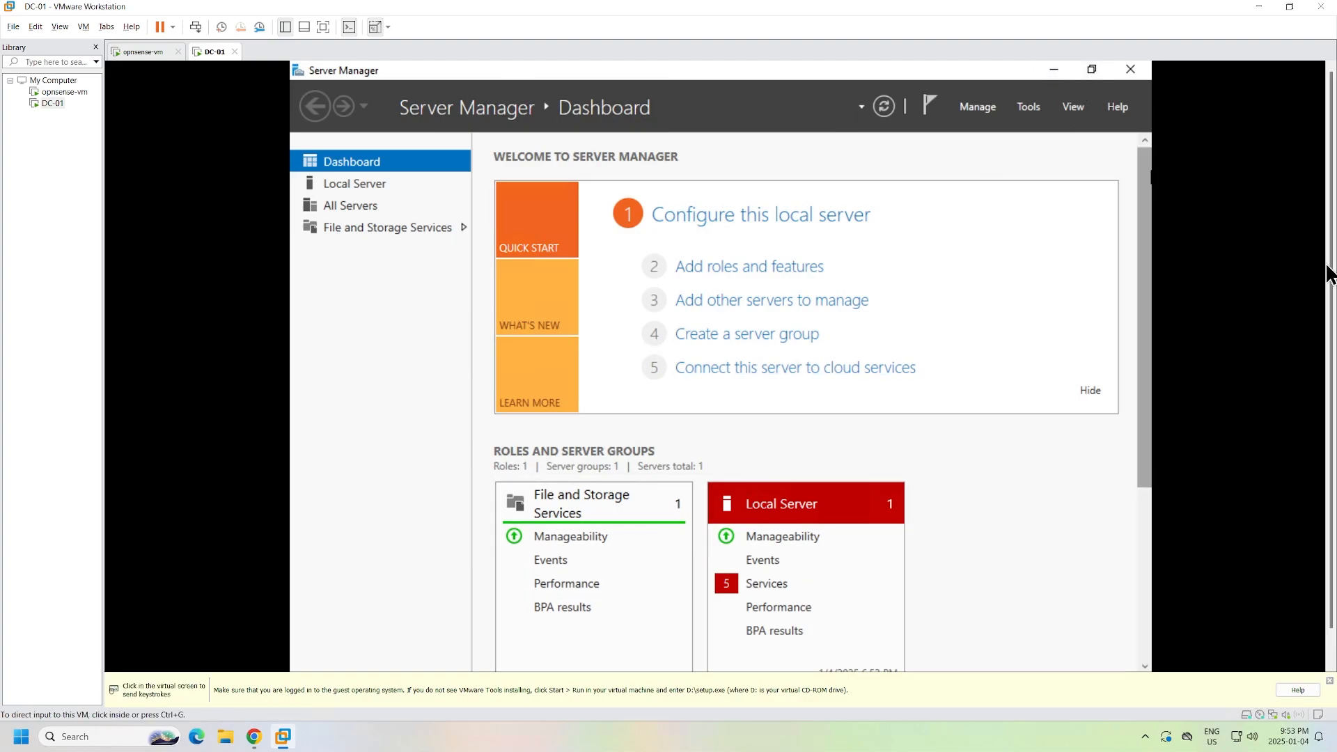
{"action": "left_click_drag", "start_coordinate": [1331, 268], "coordinate": [1333, 363]}
{"action": "left_click", "coordinate": [905, 386]}
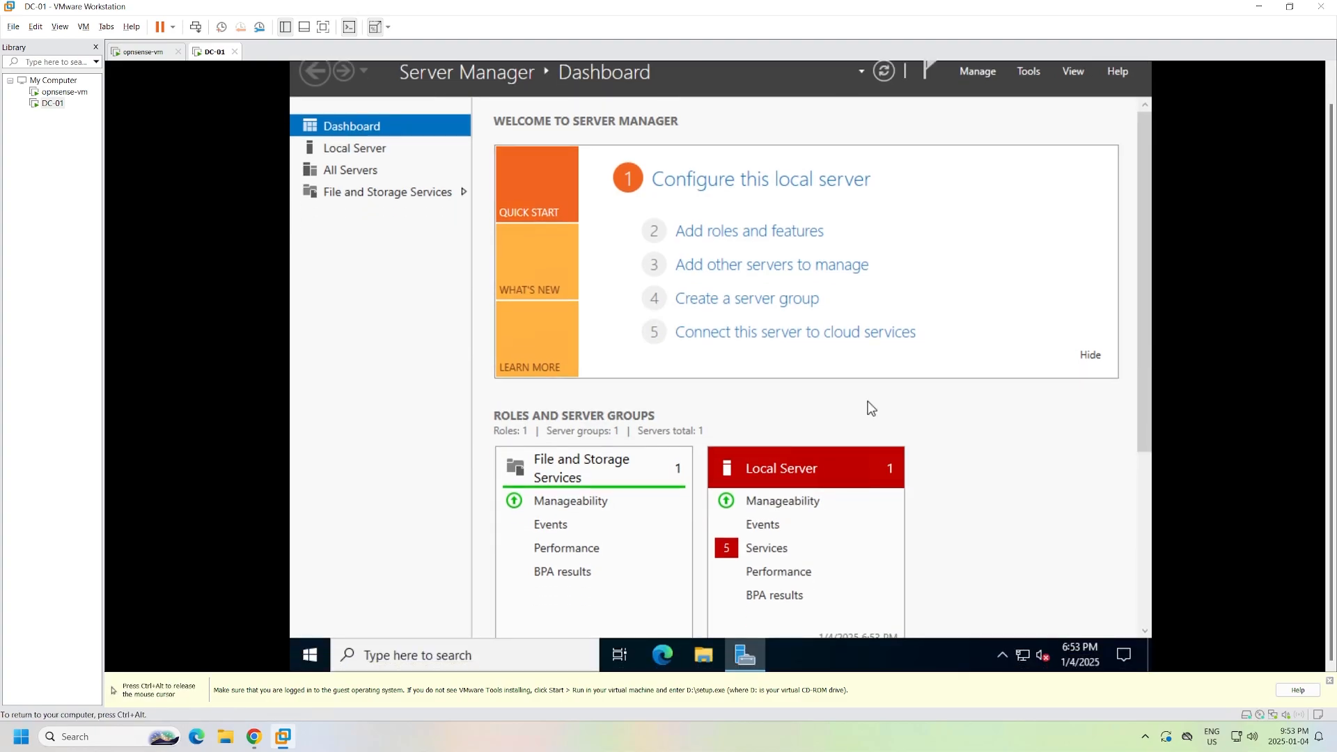
{"action": "left_click", "coordinate": [705, 658]}
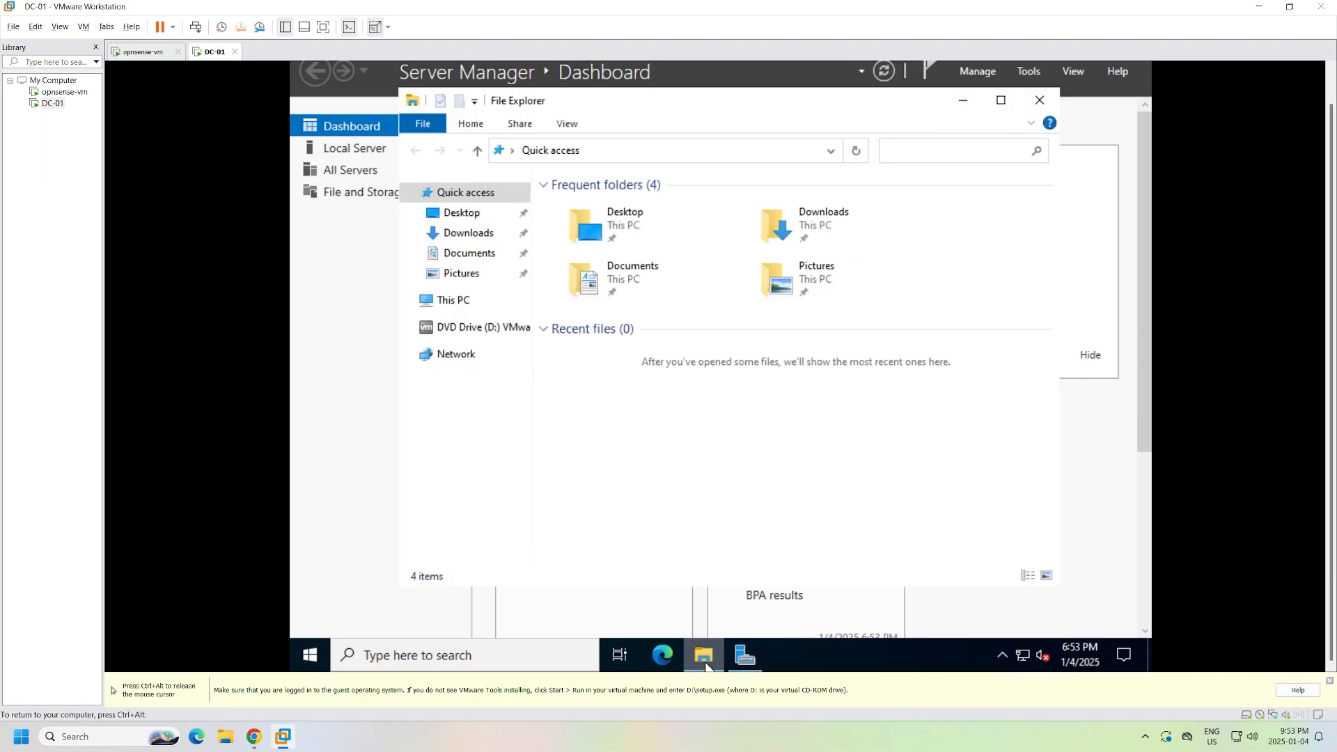
{"action": "left_click", "coordinate": [450, 306]}
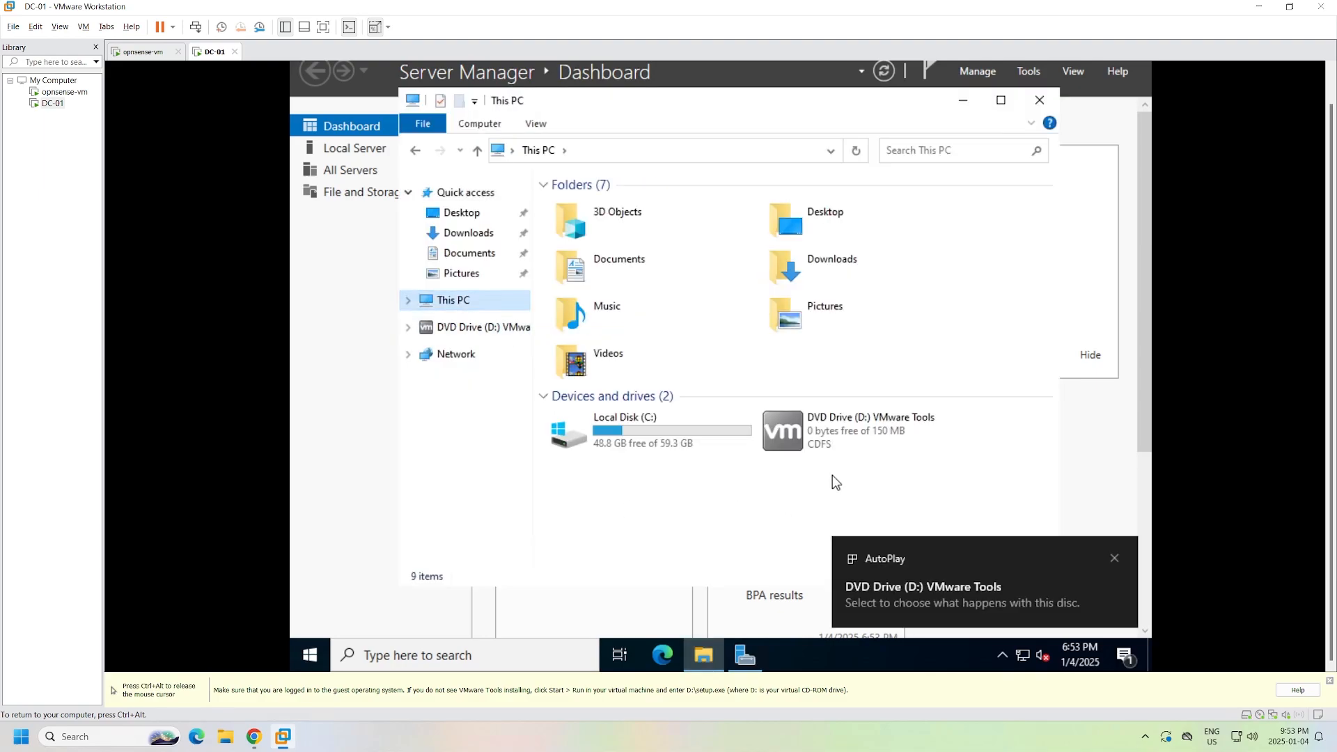
{"action": "left_click", "coordinate": [842, 437]}
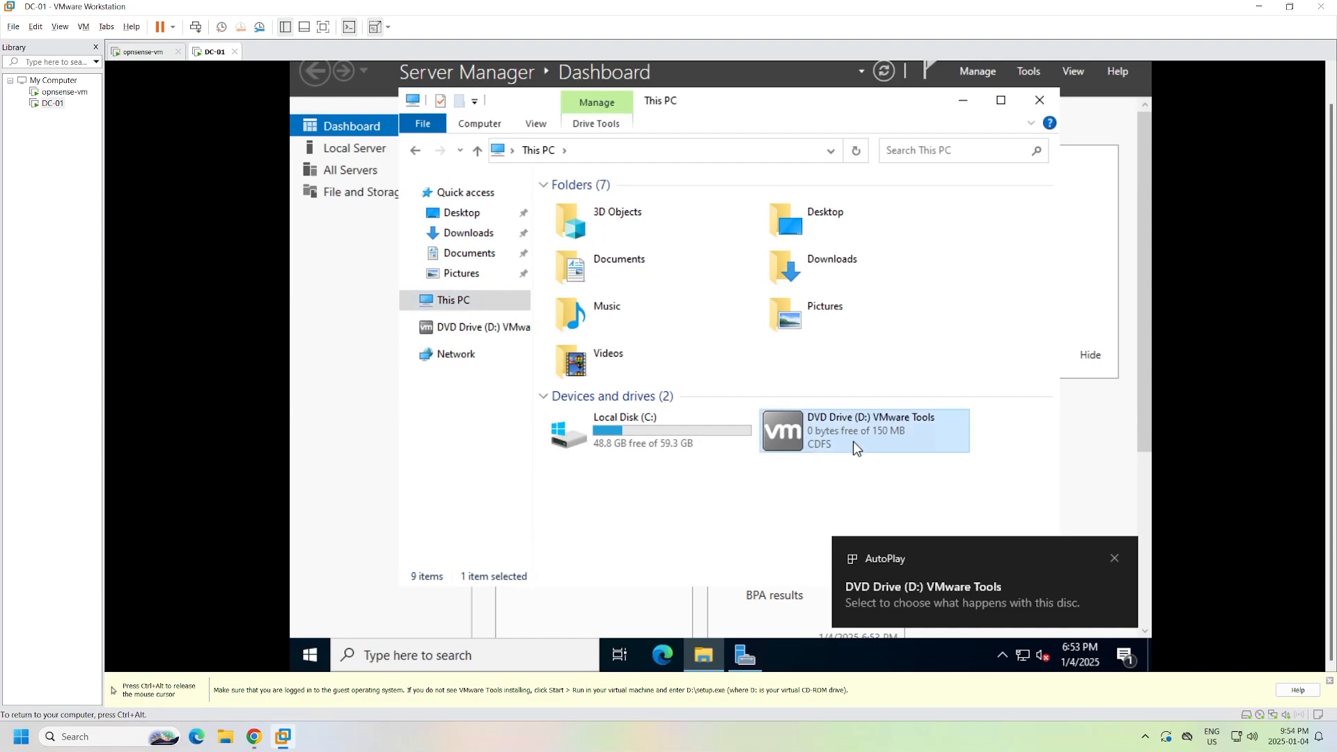
{"action": "right_click", "coordinate": [855, 446]}
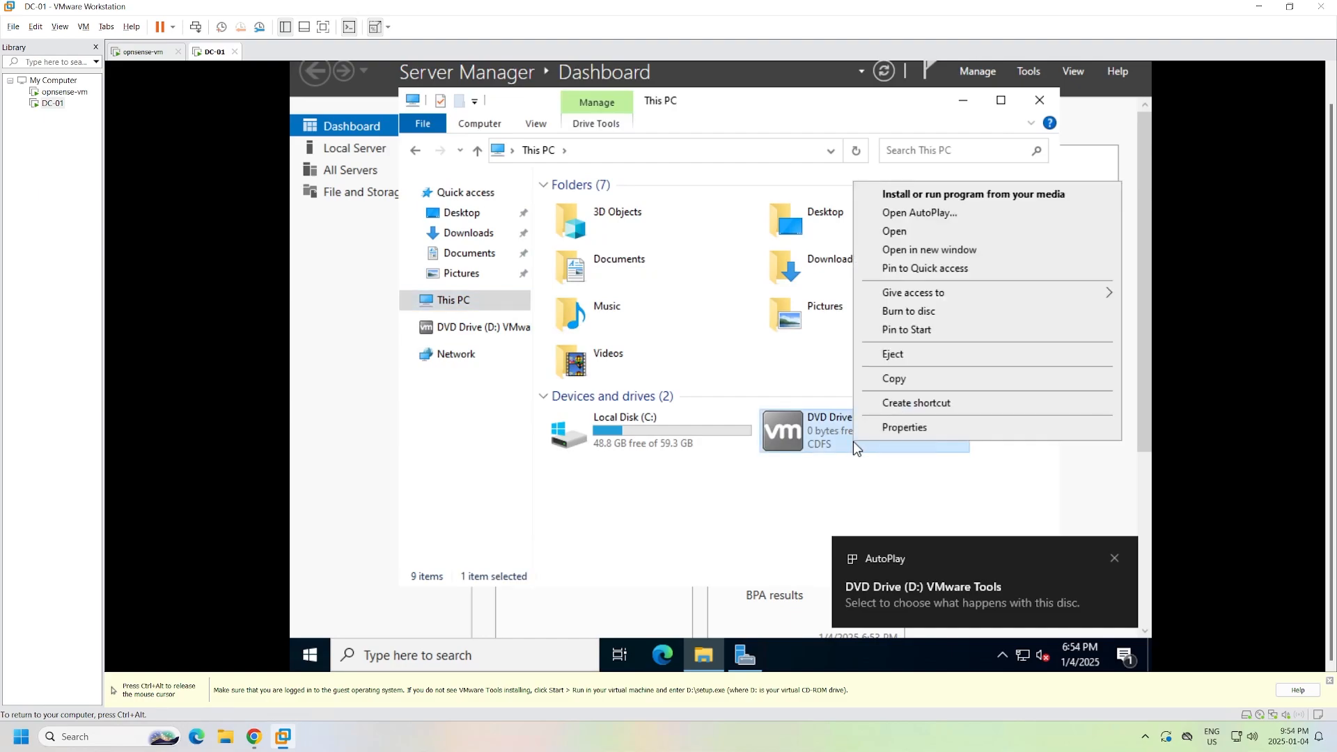
{"action": "left_click", "coordinate": [909, 196]}
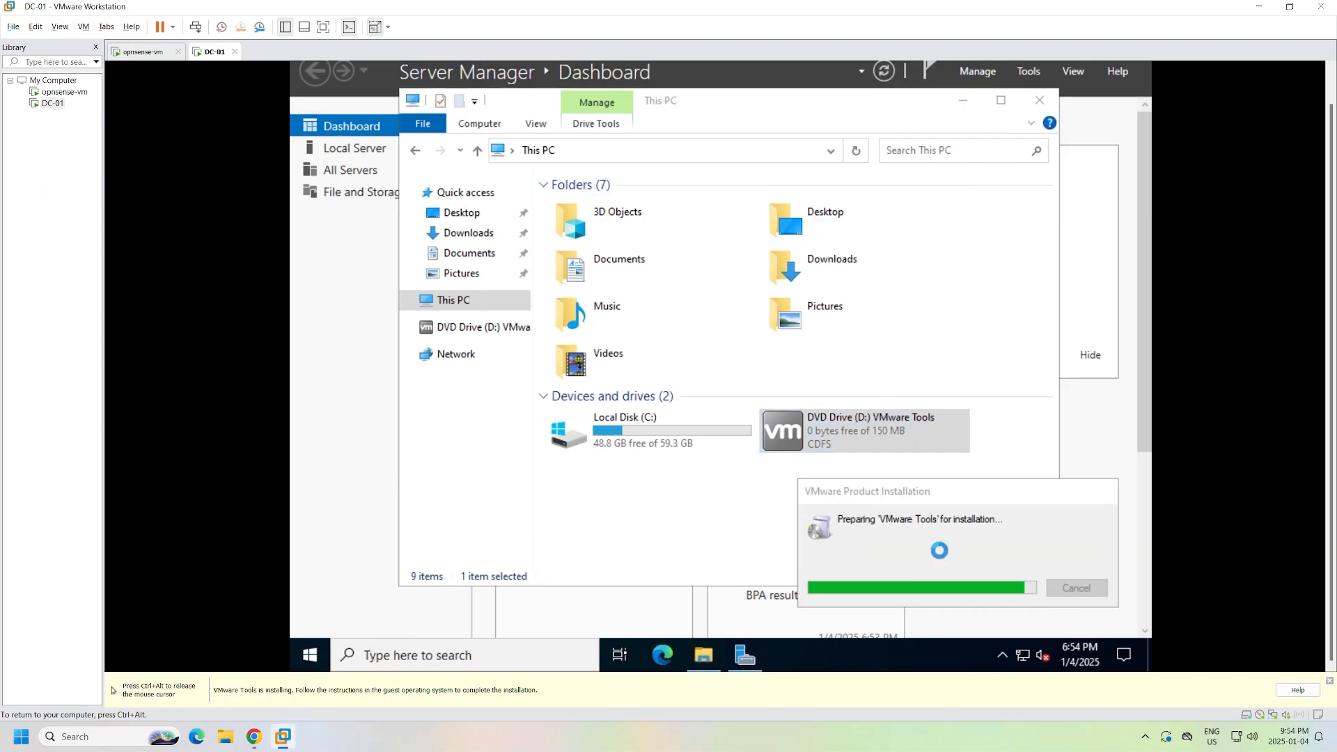
- Run VMware Tools Setup with the Typical type, then restart DC-01 when prompted
{"action": "left_click", "coordinate": [789, 655]}
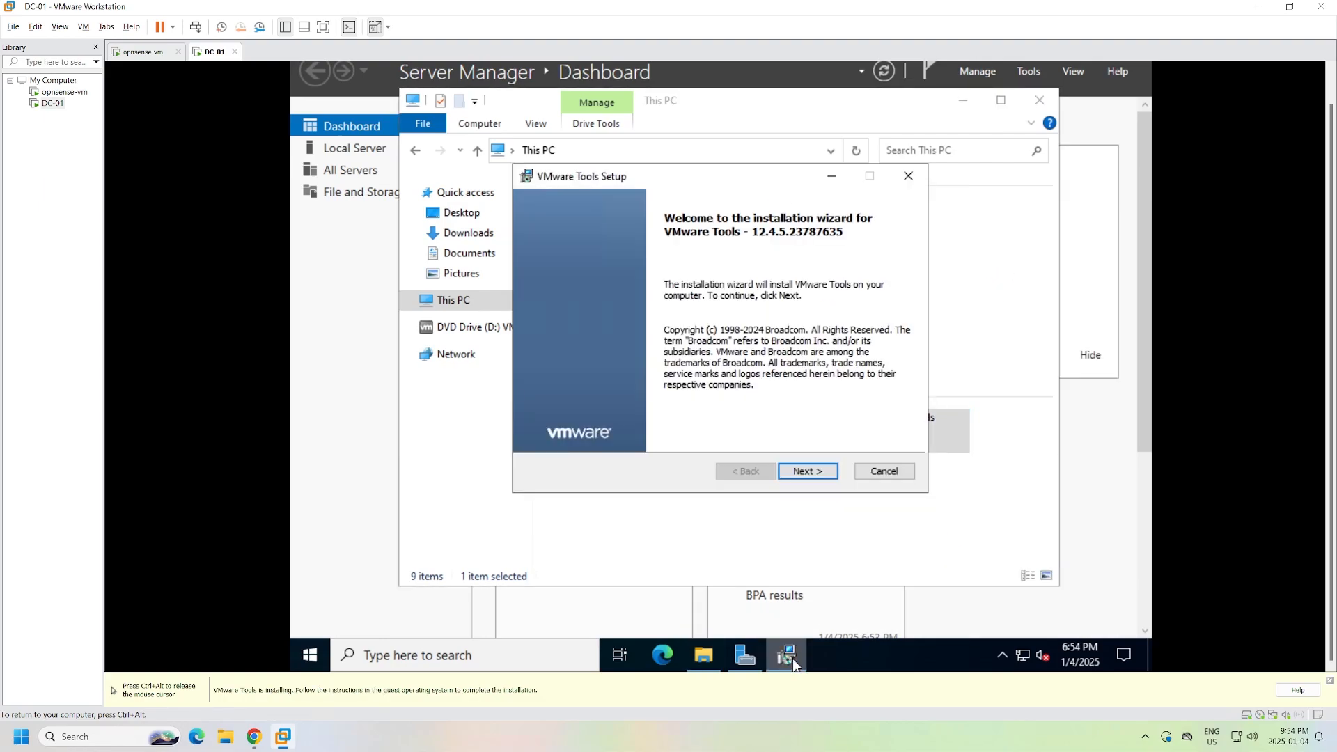
{"action": "left_click", "coordinate": [808, 472]}
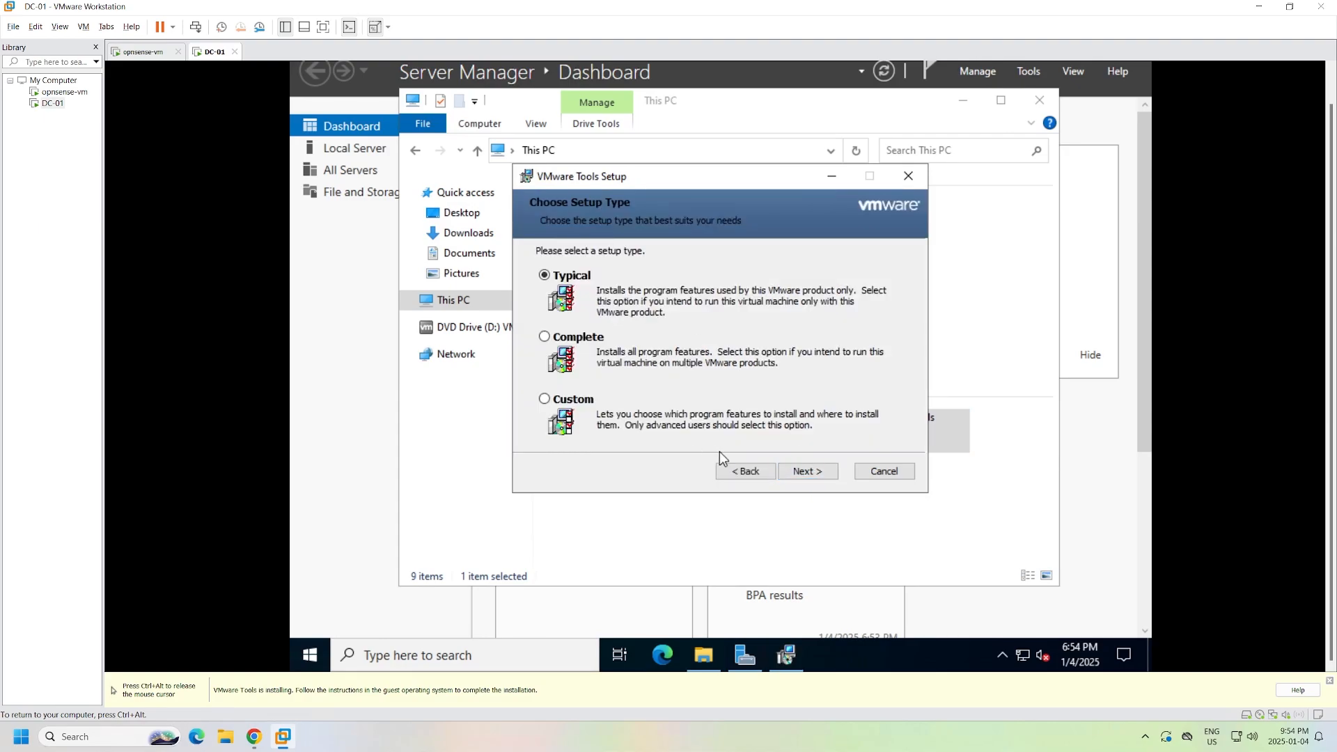
{"action": "left_click", "coordinate": [805, 473]}
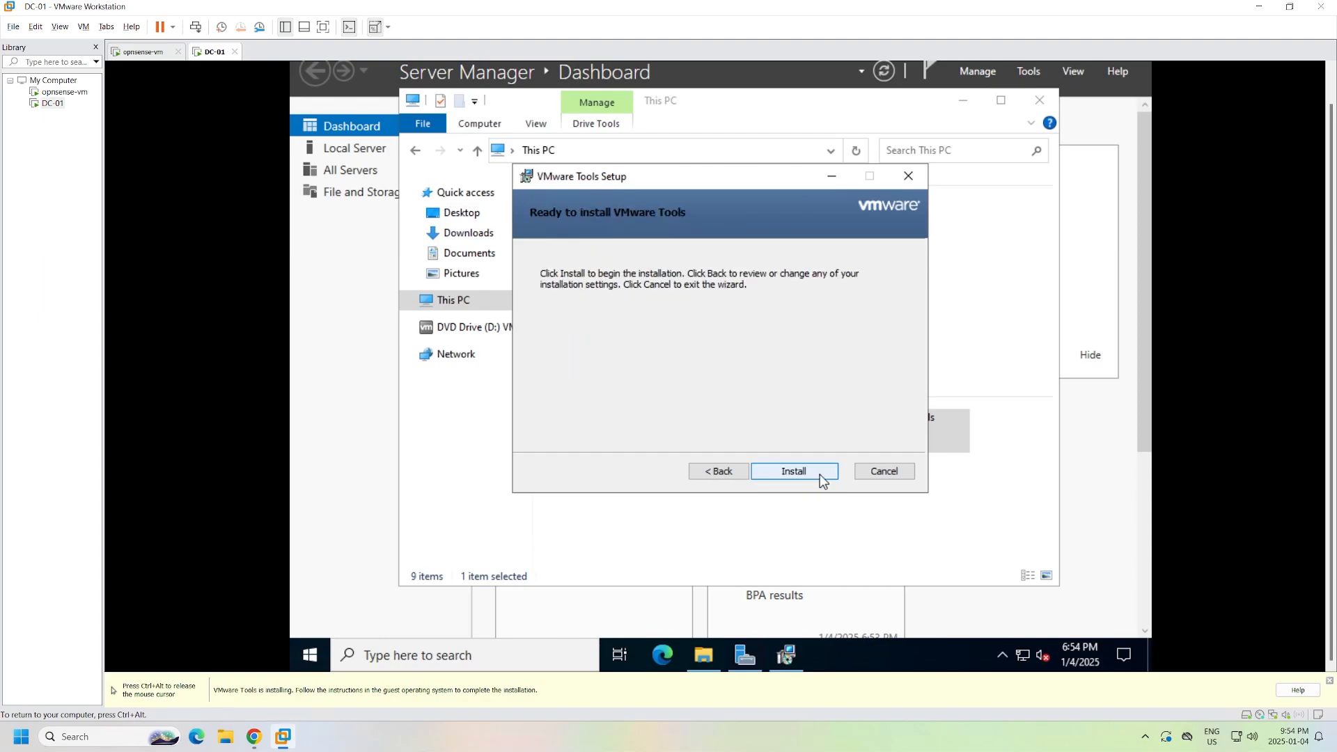
{"action": "left_click", "coordinate": [820, 474]}
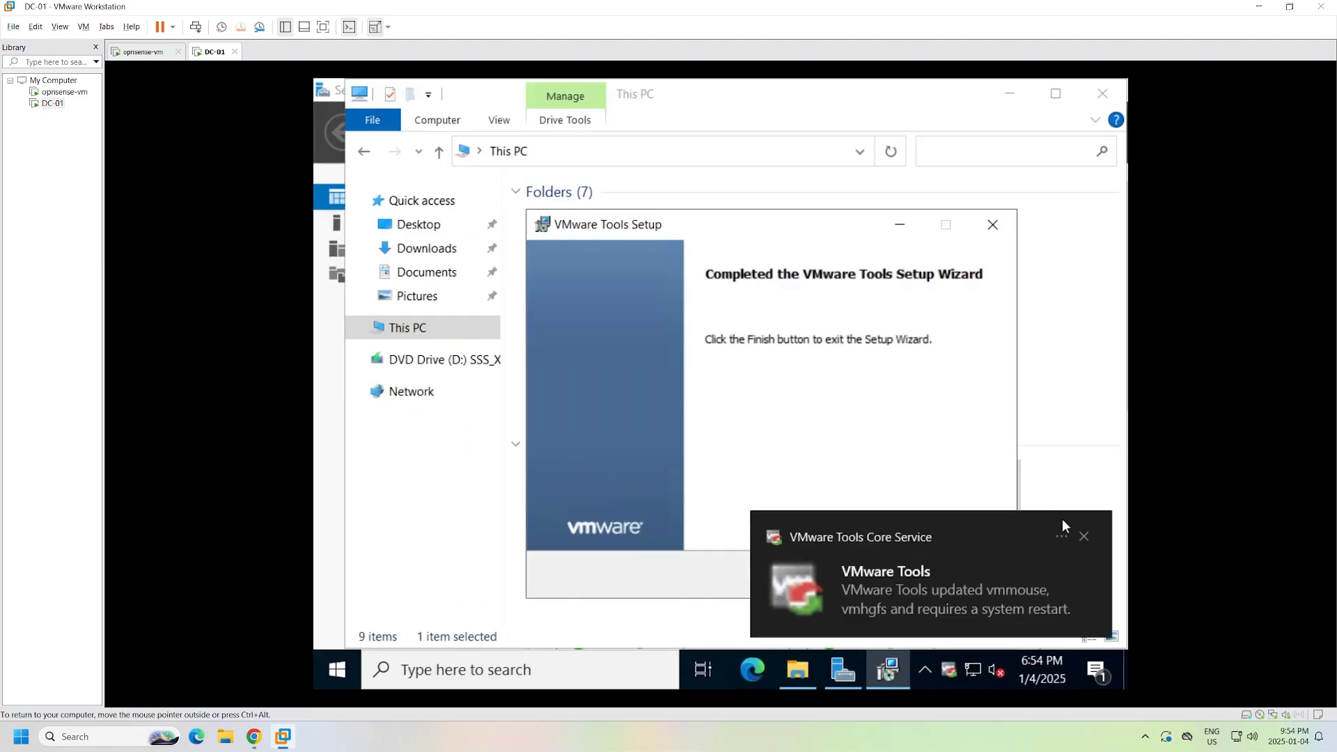
{"action": "left_click", "coordinate": [1084, 537]}
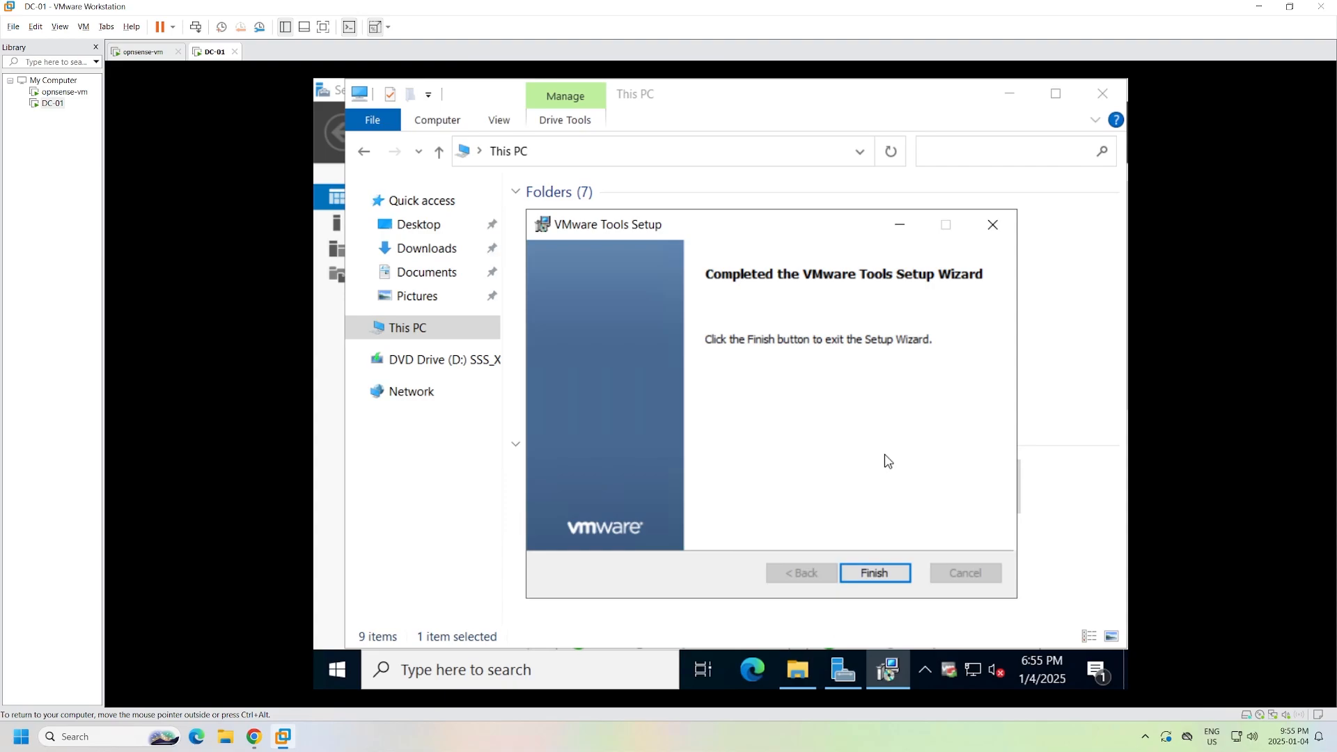
{"action": "left_click", "coordinate": [886, 577]}
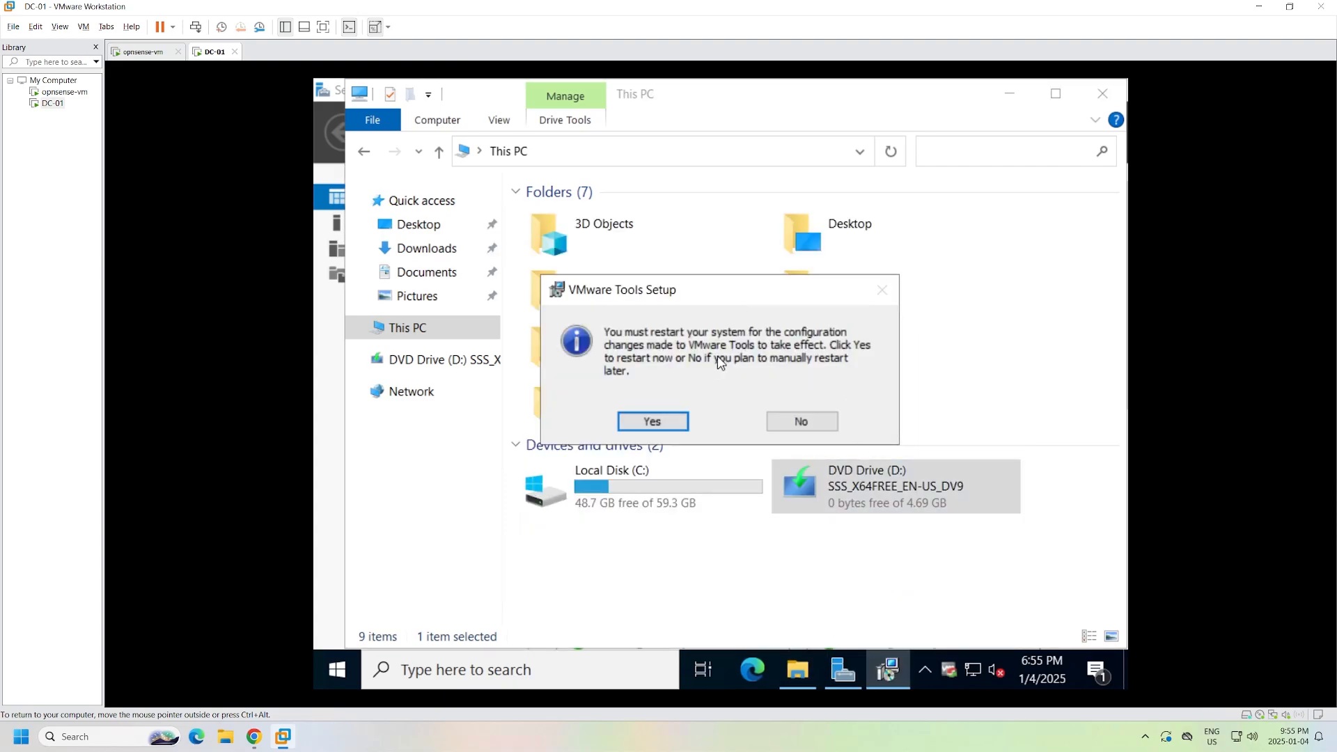
{"action": "left_click", "coordinate": [658, 423]}
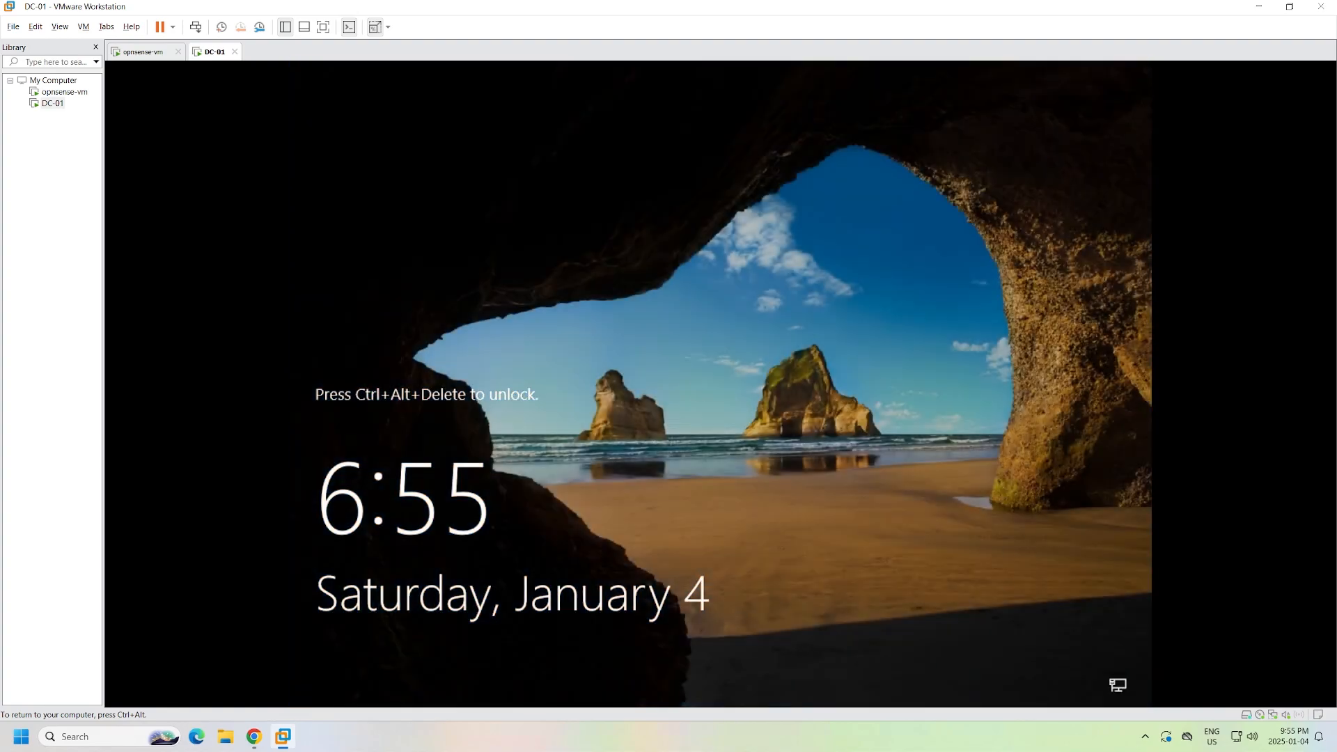
- Sign back in to DC-01 as Administrator after the restart
{"action": "left_click", "coordinate": [196, 26]}
{"action": "type", "text": "••••••••••••••"}
{"action": "key", "text": "Return"}
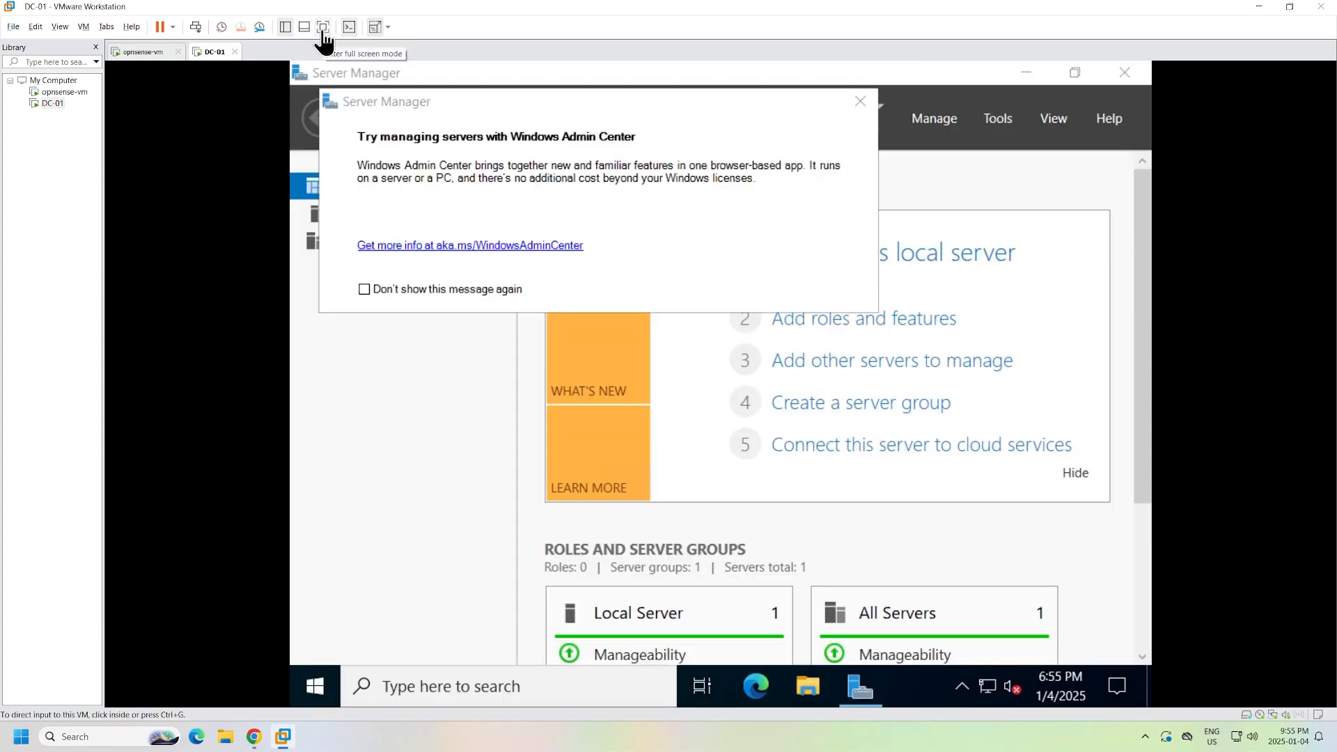
- Go full screen, dismiss the Admin Center pop-up, and apply Keep Aspect Ratio Stretch
{"action": "left_click", "coordinate": [324, 29]}
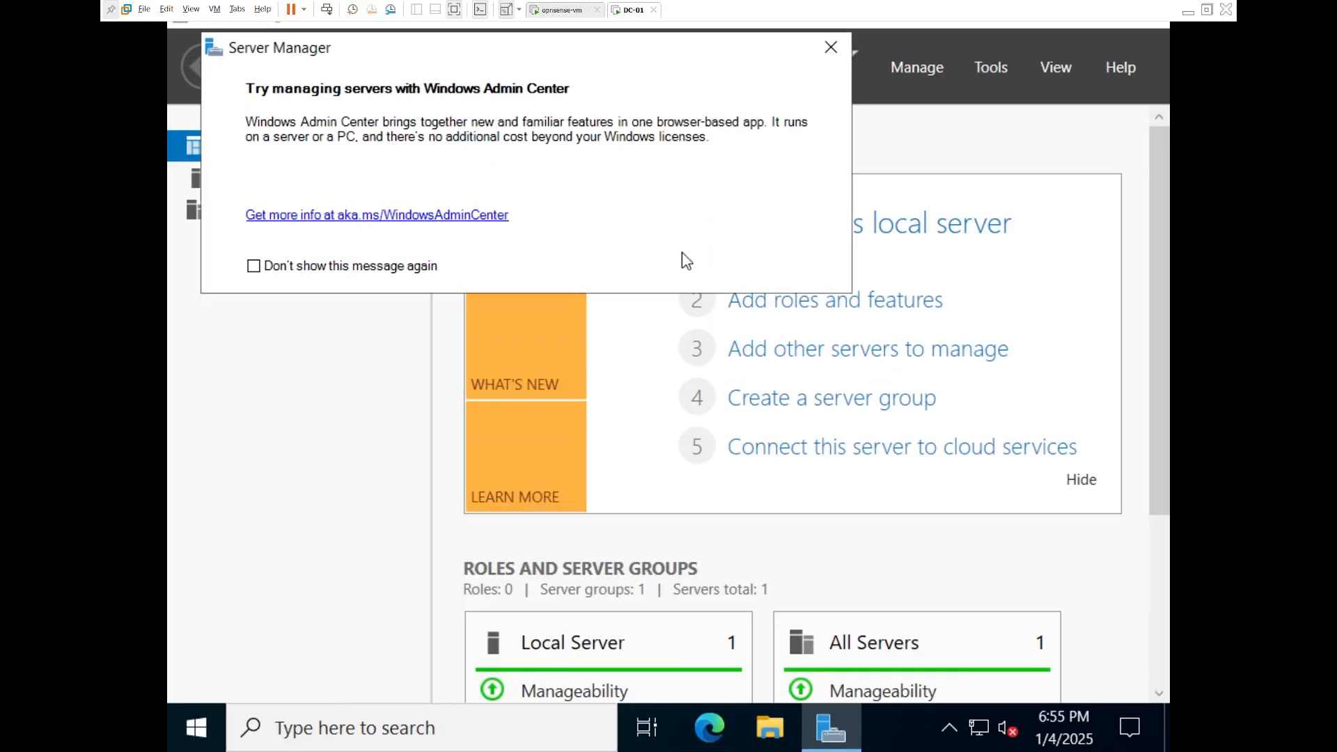
{"action": "left_click", "coordinate": [831, 47]}
{"action": "left_click", "coordinate": [191, 9]}
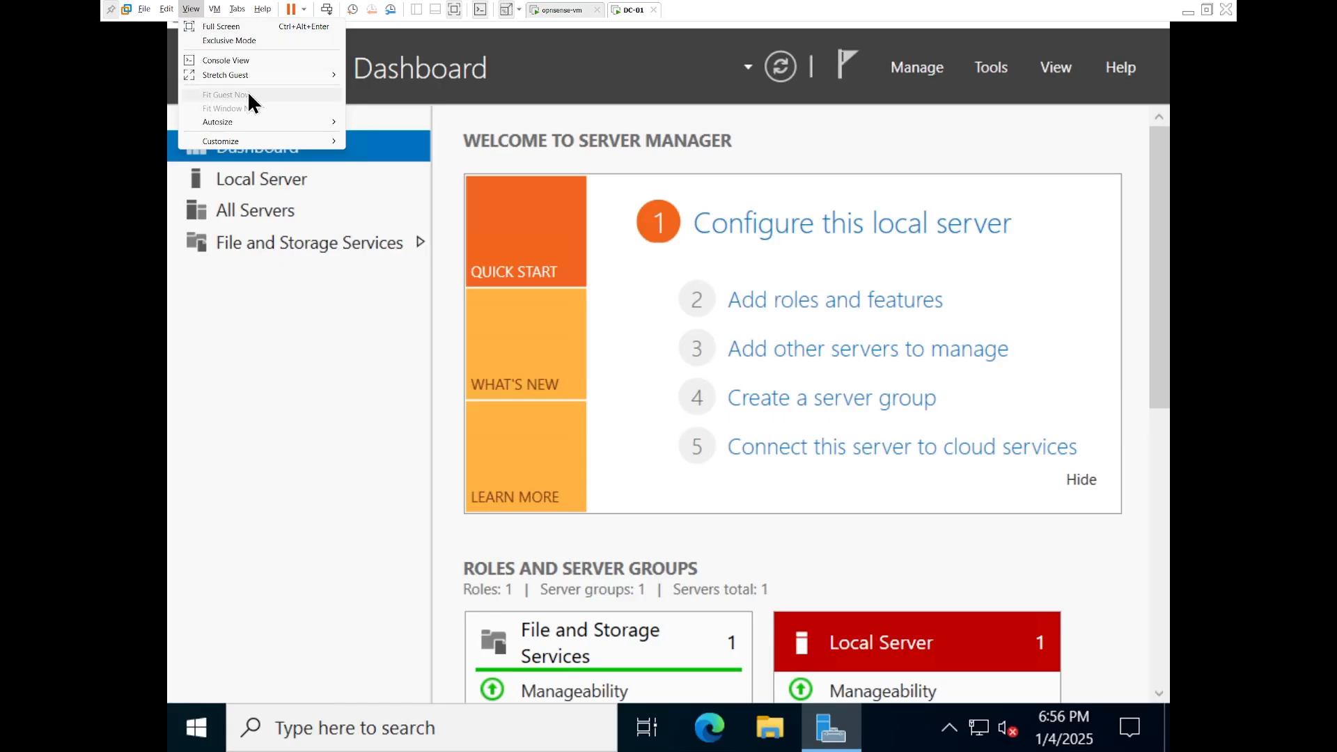
{"action": "mouse_move", "coordinate": [274, 74]}
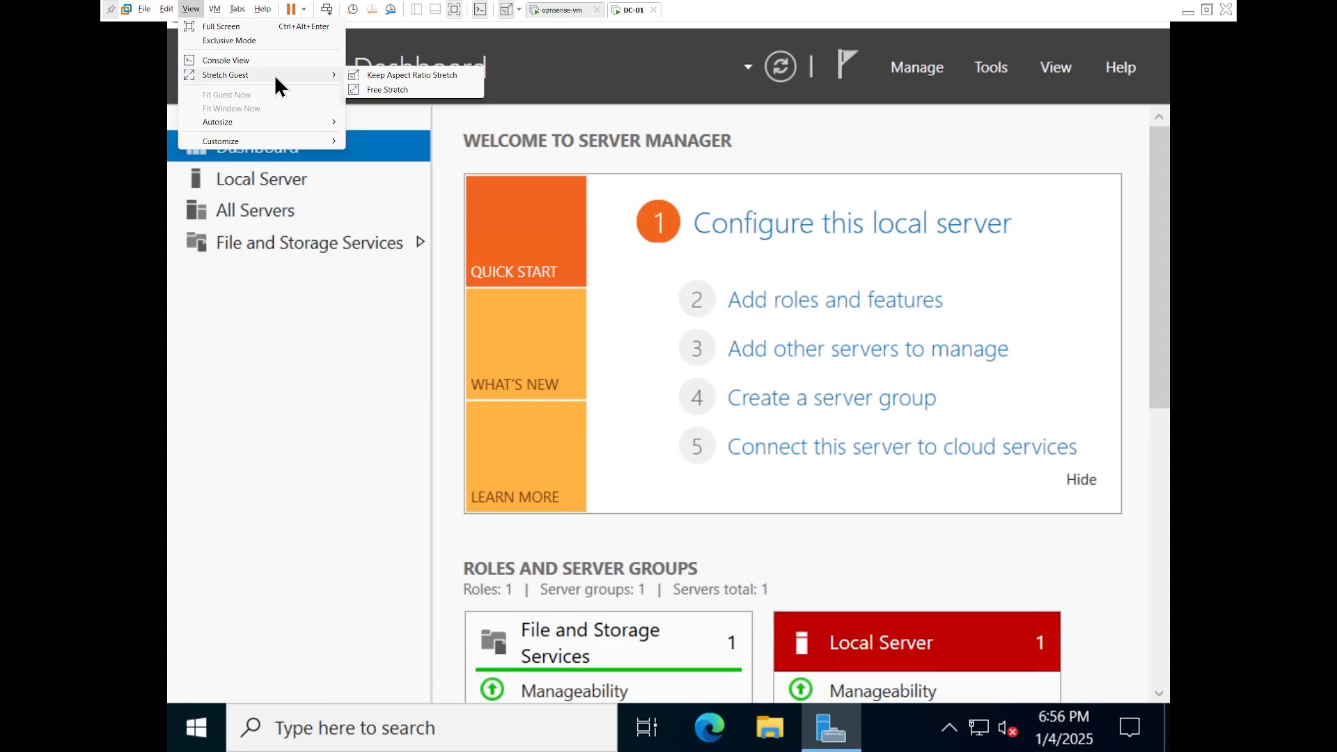
{"action": "left_click", "coordinate": [454, 76]}
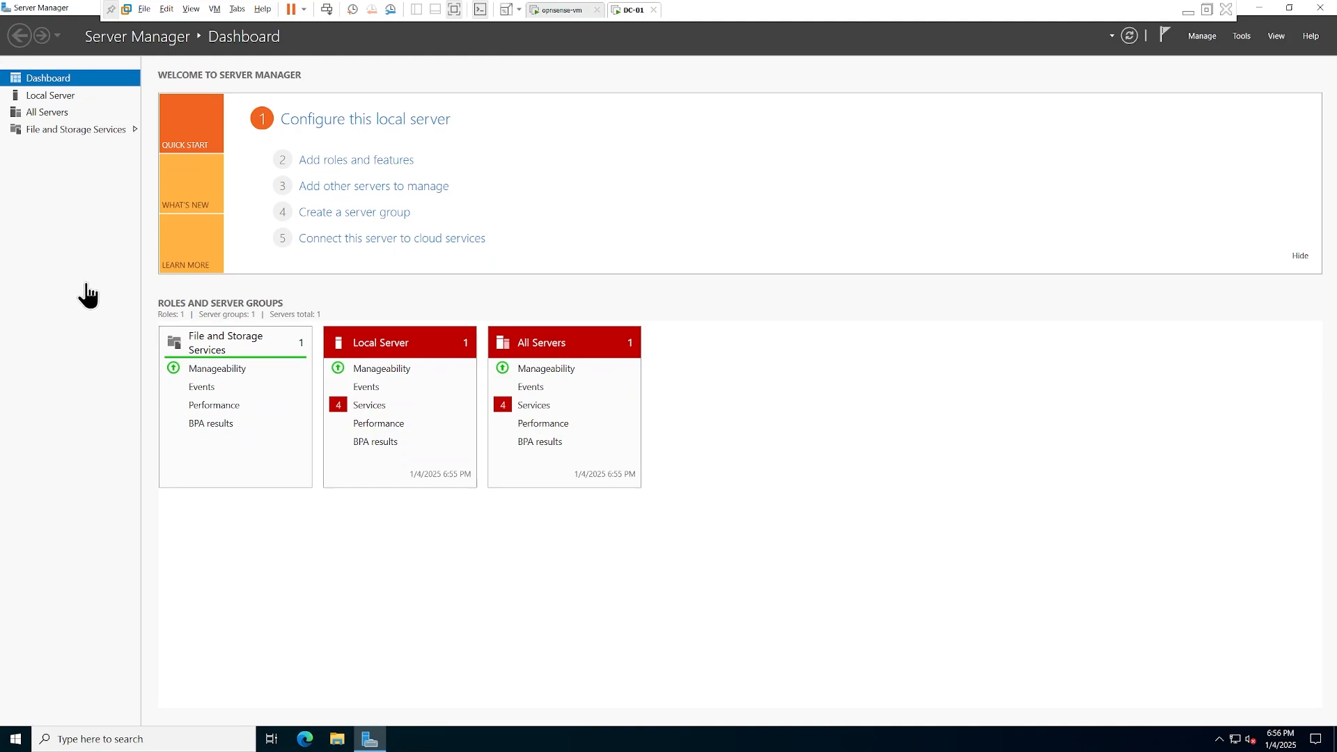
- From Local Server, change the time zone to (UTC-05:00) Eastern Time (US & Canada)
{"action": "left_click", "coordinate": [110, 9]}
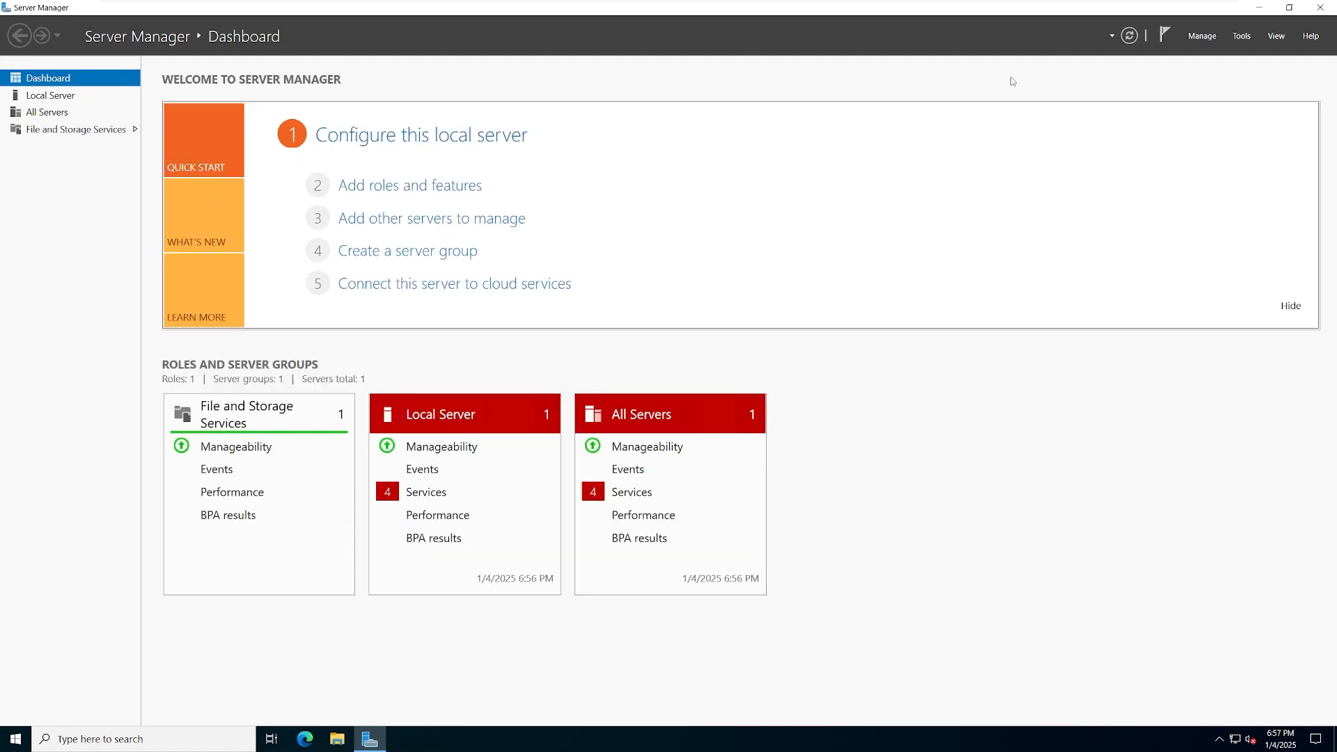
{"action": "left_click", "coordinate": [78, 98]}
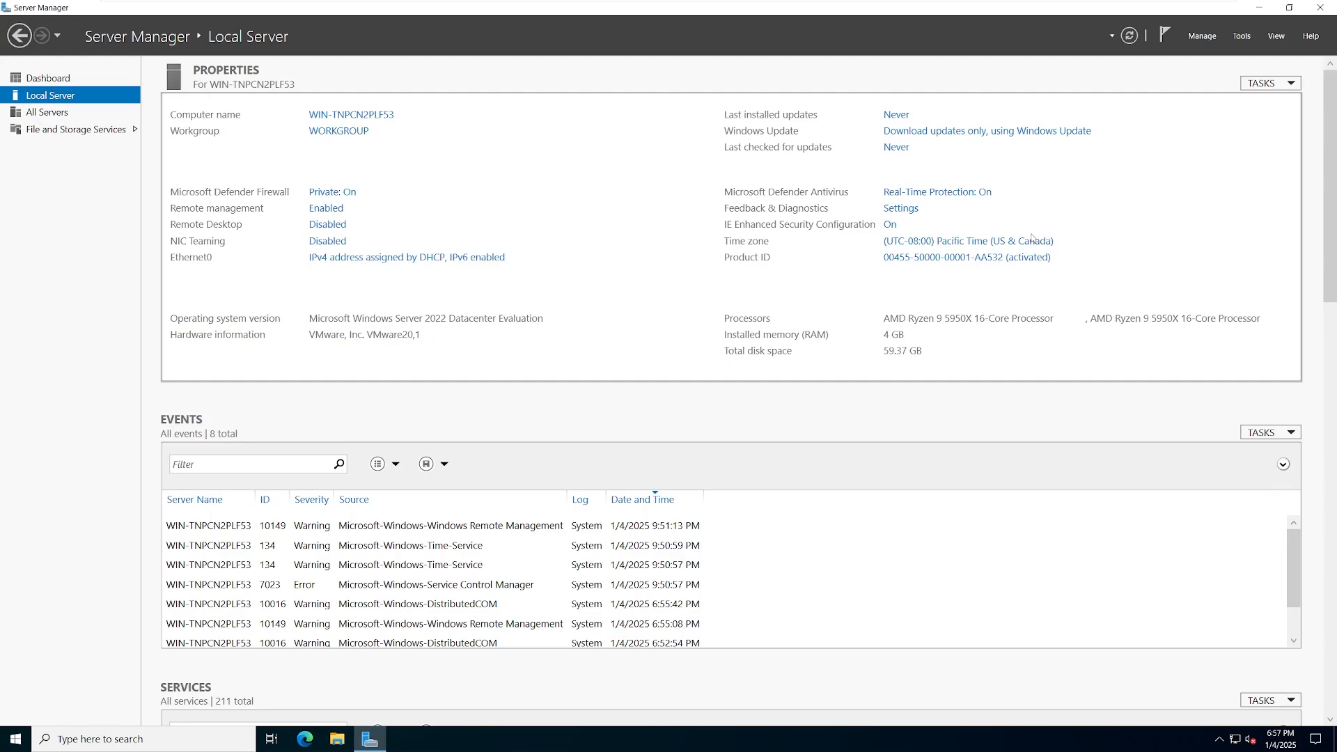
{"action": "left_click", "coordinate": [997, 241]}
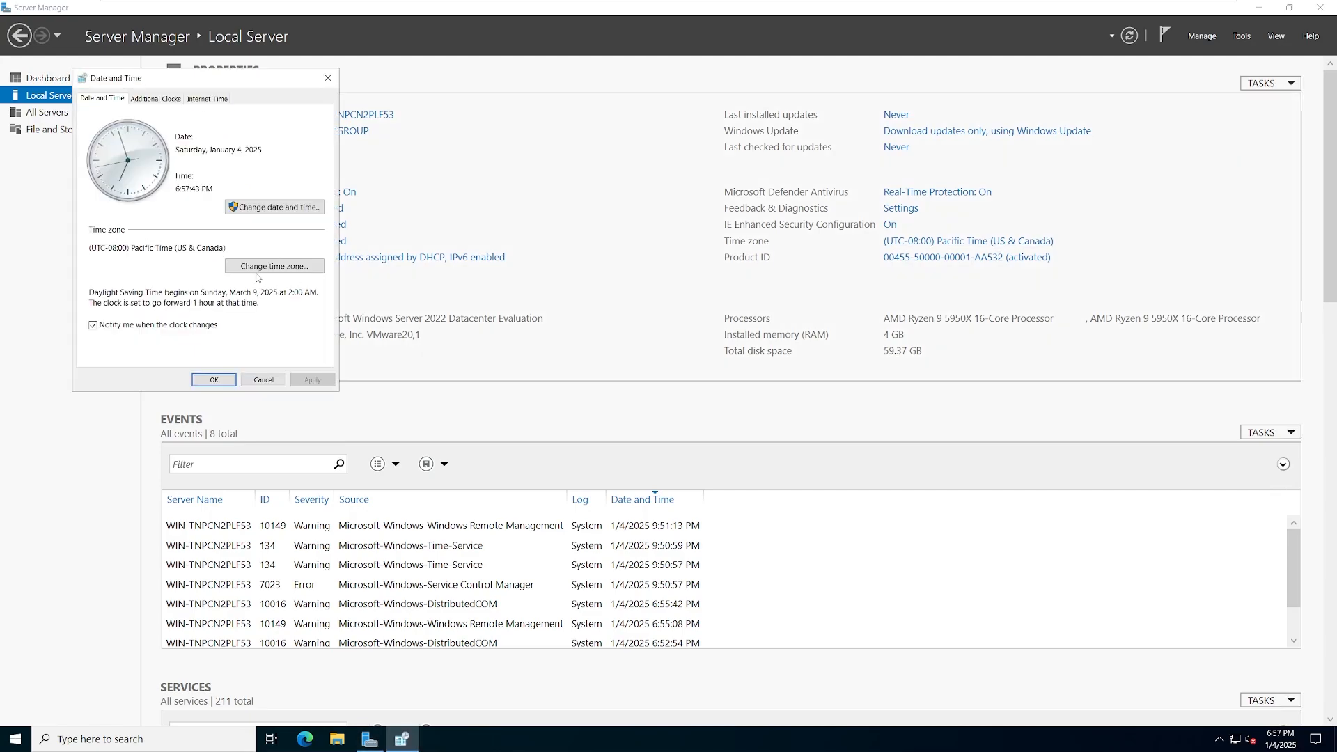
{"action": "left_click", "coordinate": [294, 268]}
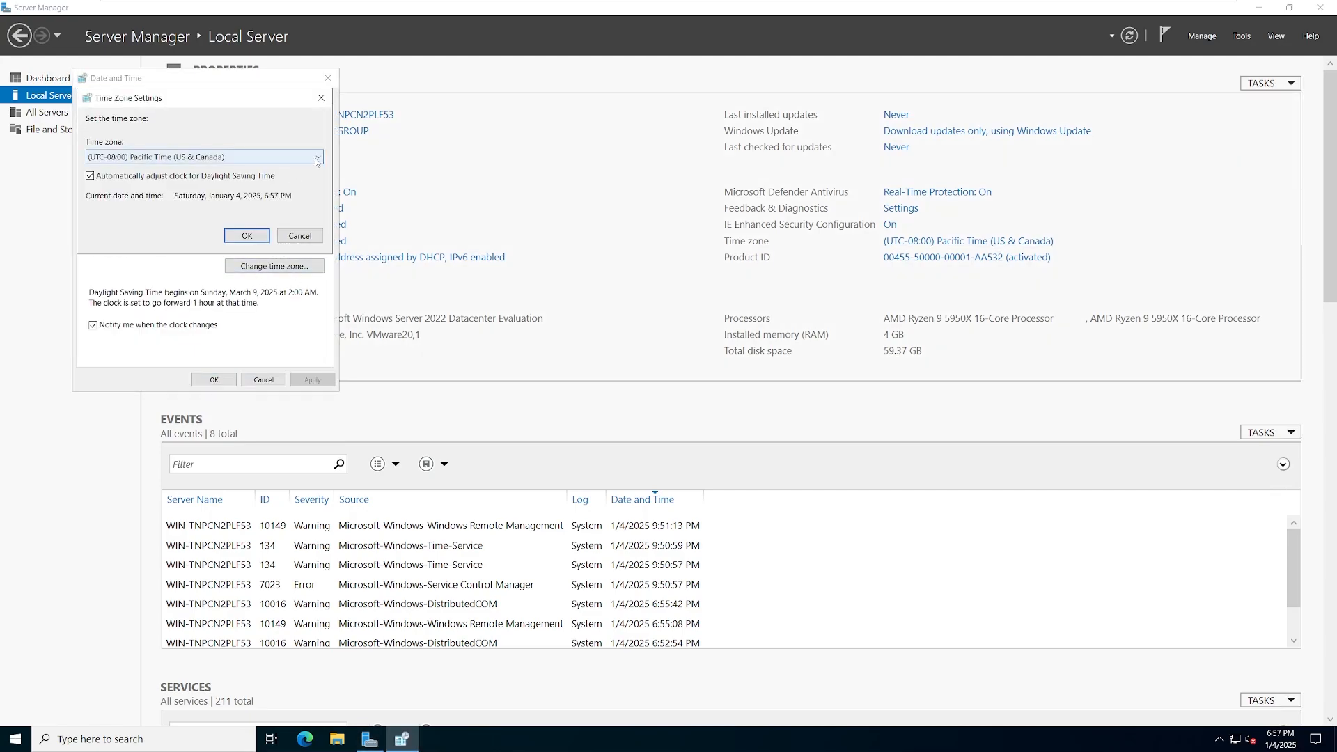
{"action": "left_click", "coordinate": [315, 160]}
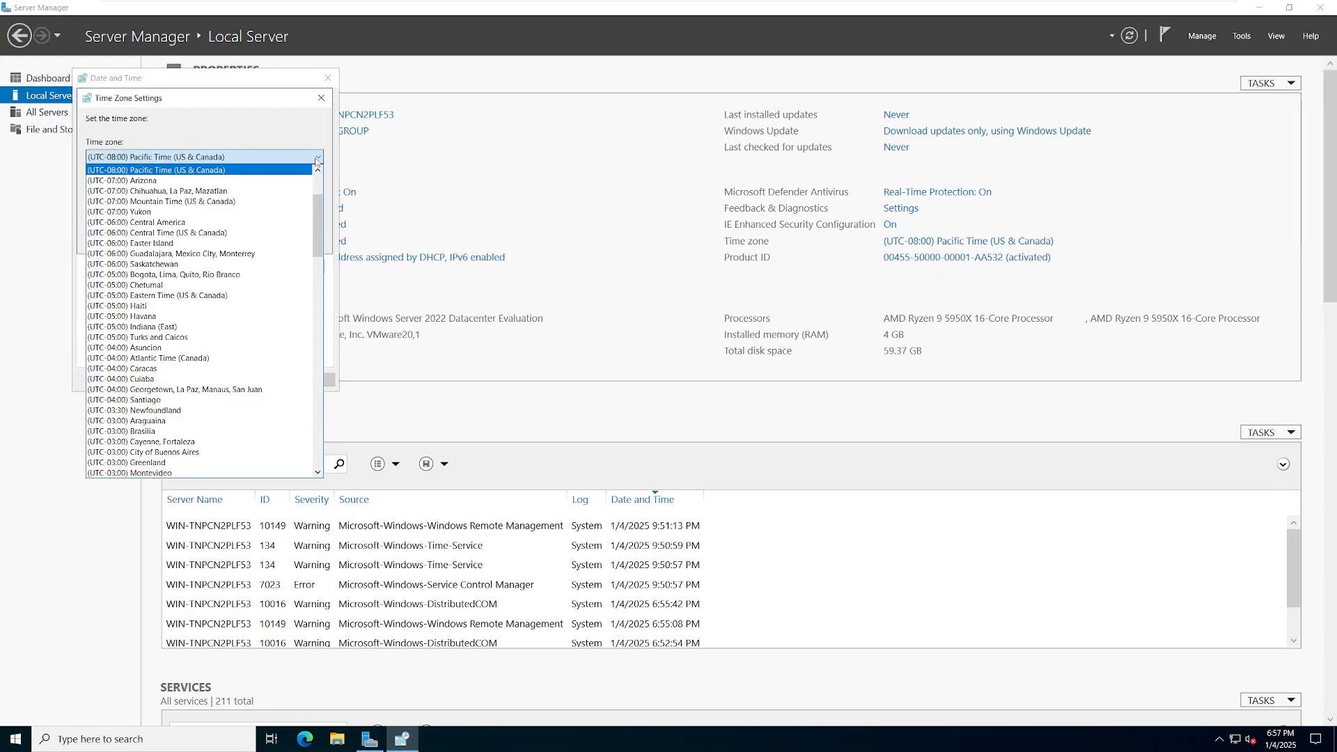
{"action": "left_click", "coordinate": [227, 296]}
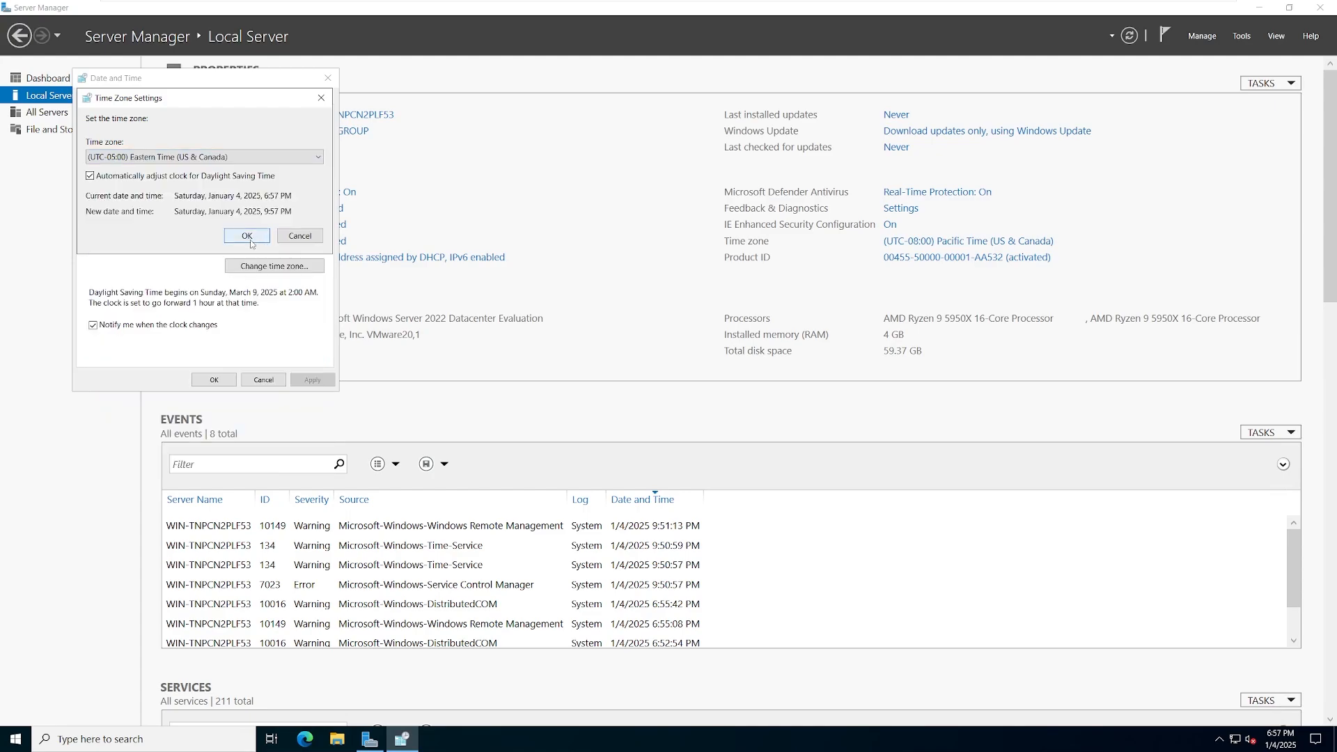
{"action": "left_click", "coordinate": [251, 241]}
{"action": "left_click", "coordinate": [214, 380]}
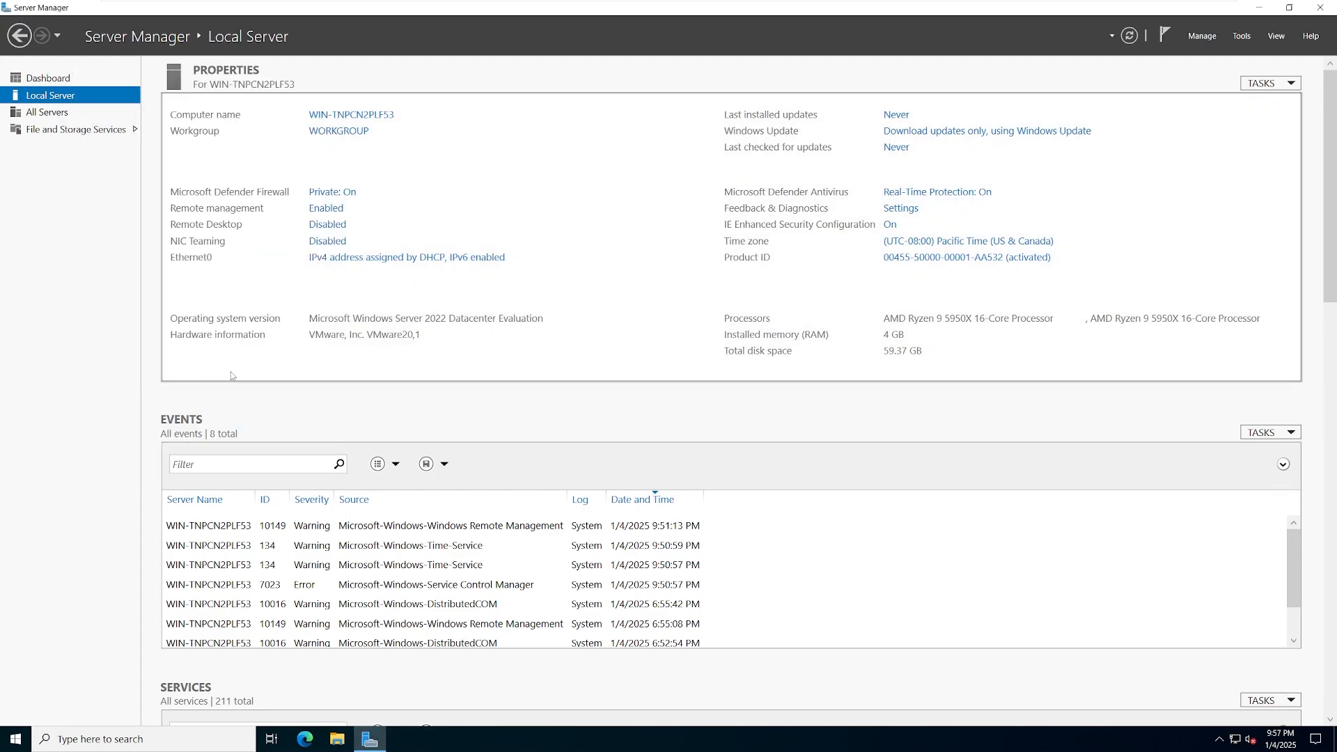
- Open the Internet Protocol Version 4 settings of the Ethernet0 adapter
{"action": "left_click", "coordinate": [375, 262]}
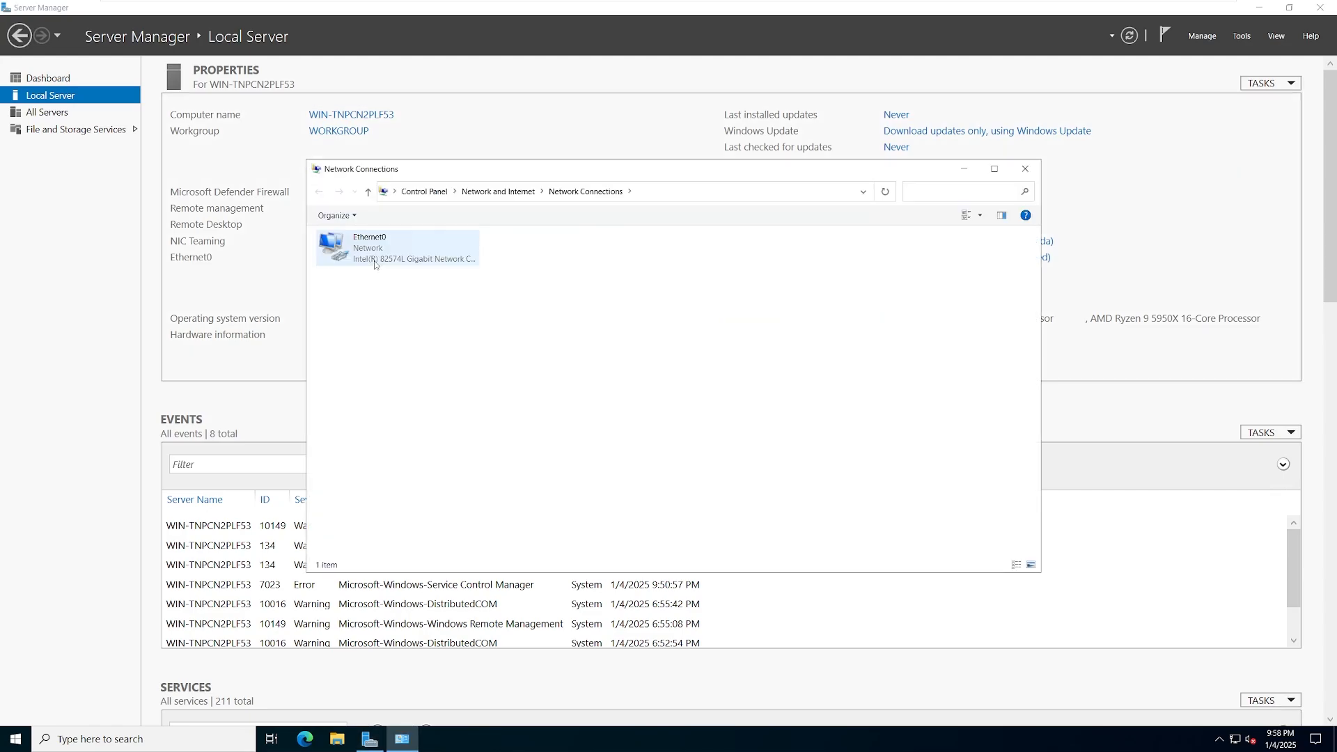
{"action": "right_click", "coordinate": [377, 254]}
{"action": "left_click", "coordinate": [415, 381]}
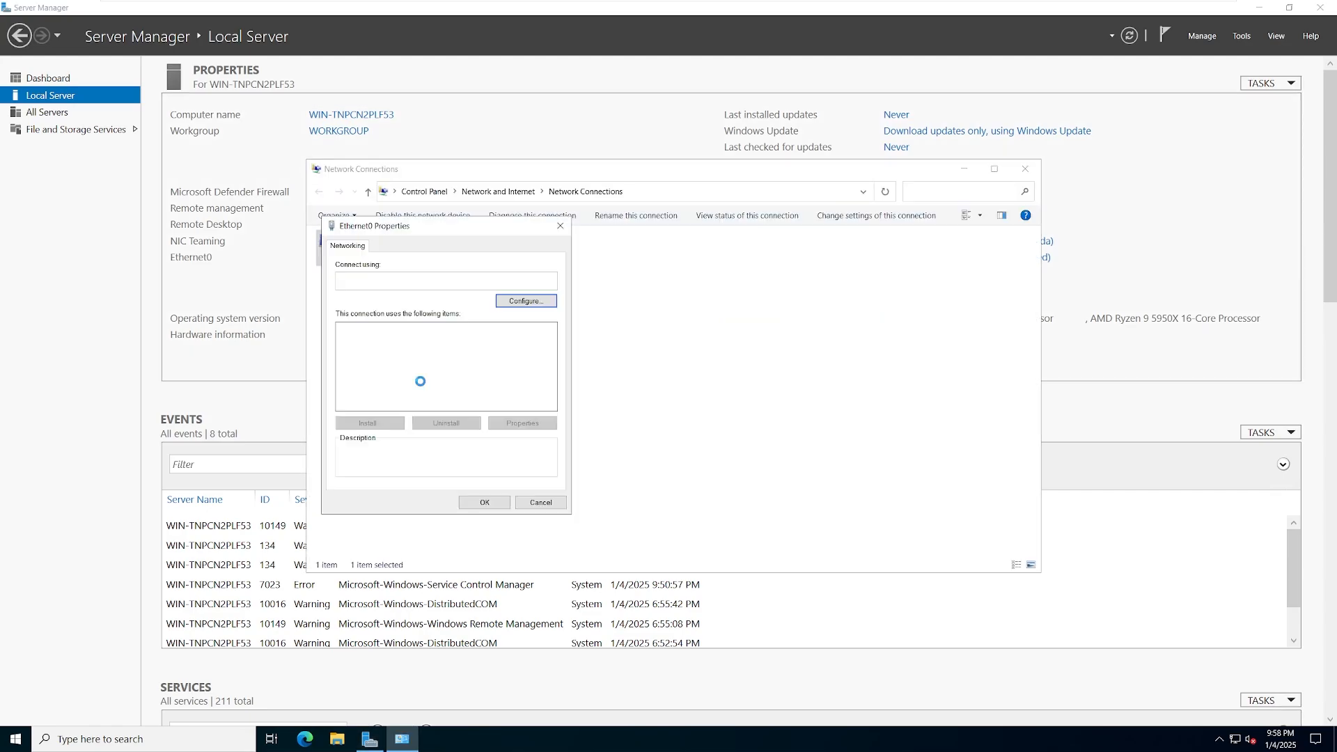
{"action": "left_click", "coordinate": [418, 361]}
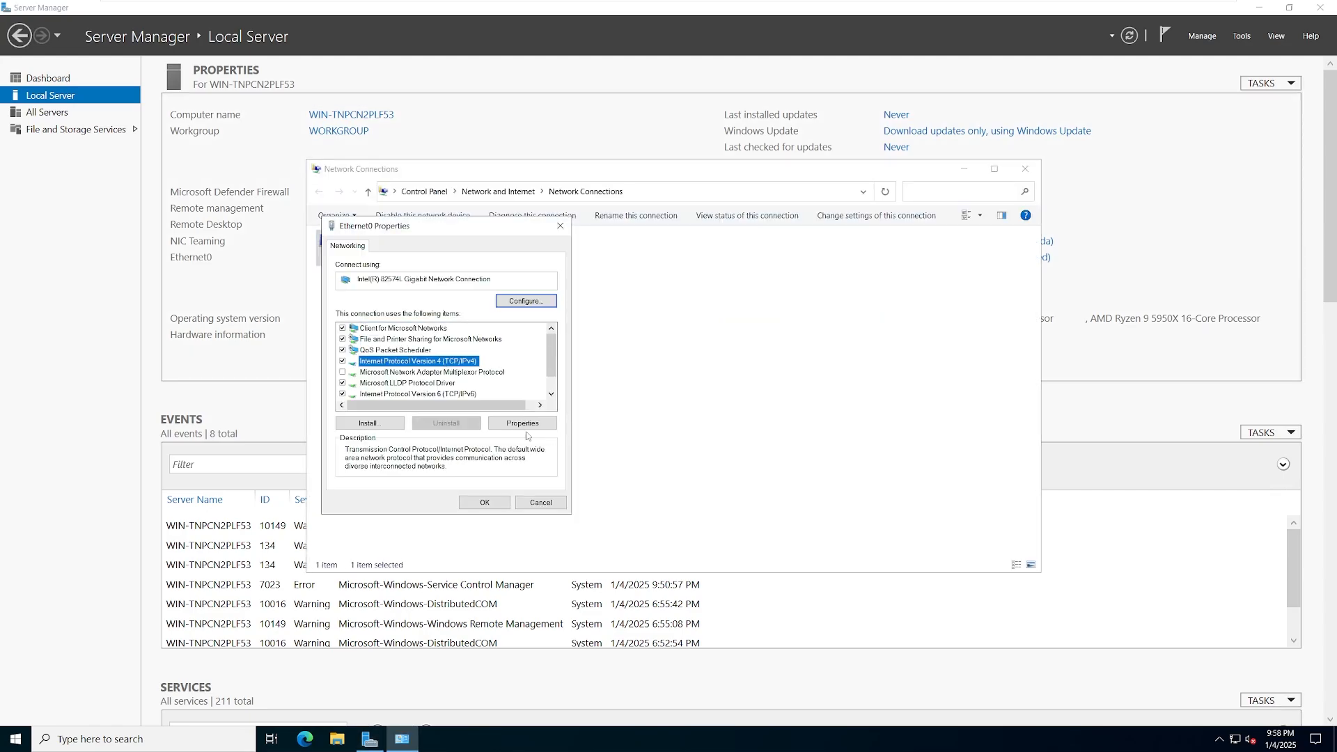
{"action": "left_click", "coordinate": [522, 423]}
- Assign static IP 172.20.20.20/24, gateway 172.20.20.254 and DNS 172.20.20.20, then save
{"action": "left_click", "coordinate": [429, 367]}
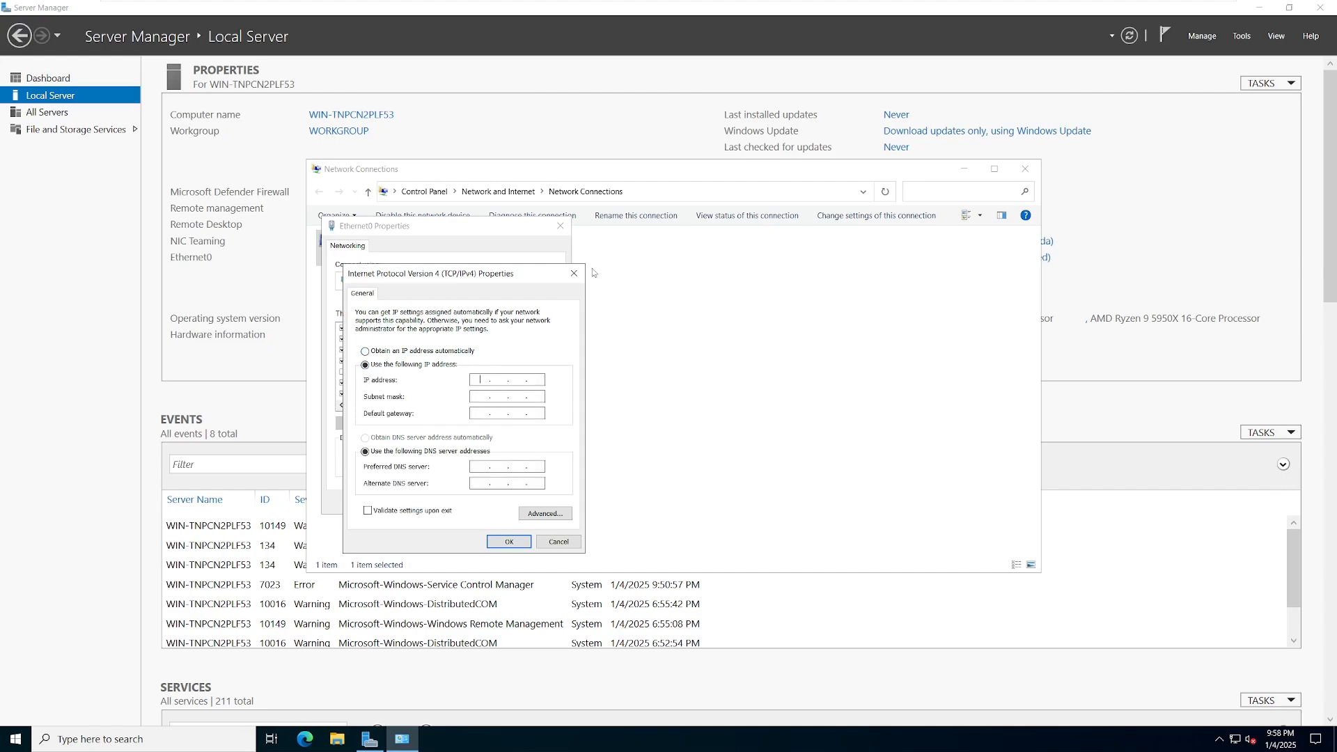
{"action": "type", "text": "172.20.20.20"}
{"action": "key", "text": "Tab"}
{"action": "type", "text": "255.255255254"}
{"action": "key", "text": "Tab"}
{"action": "key", "text": "Tab"}
{"action": "type", "text": "172.20.20"}
{"action": "left_click", "coordinate": [508, 544]}
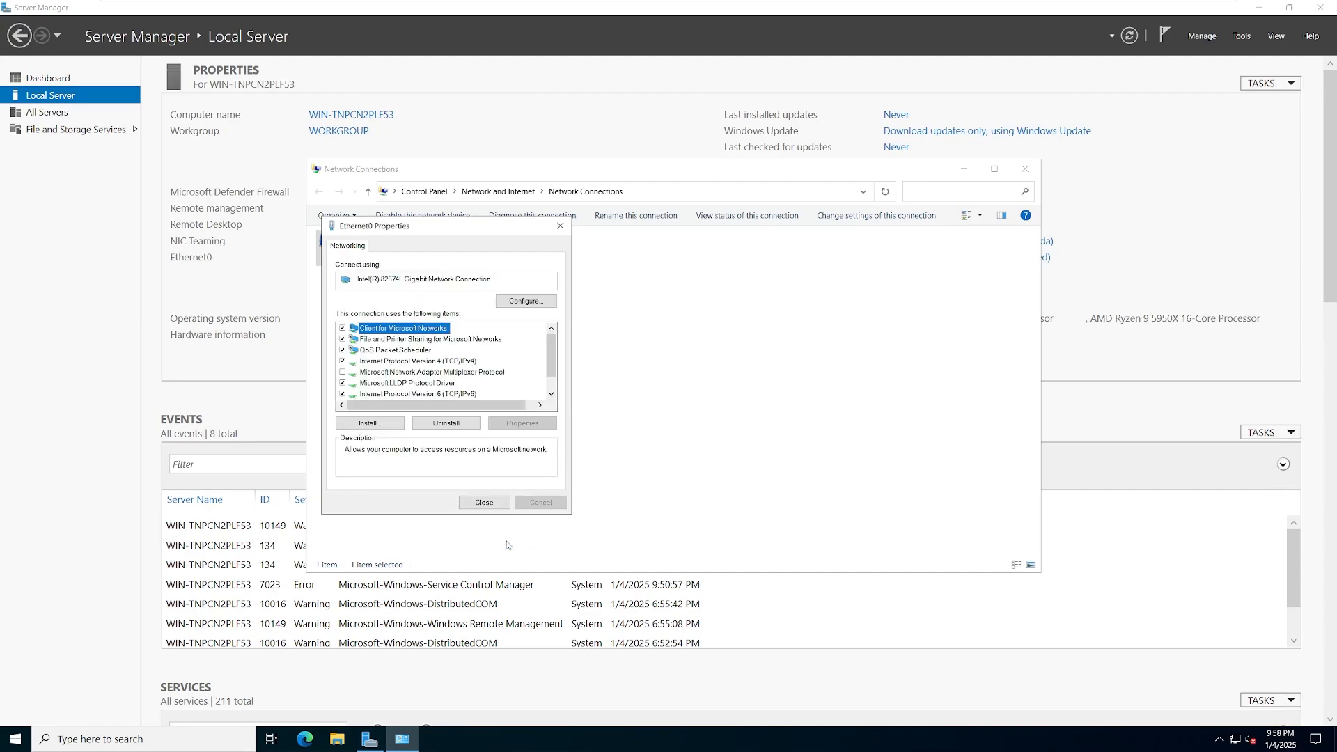
{"action": "left_click", "coordinate": [483, 507]}
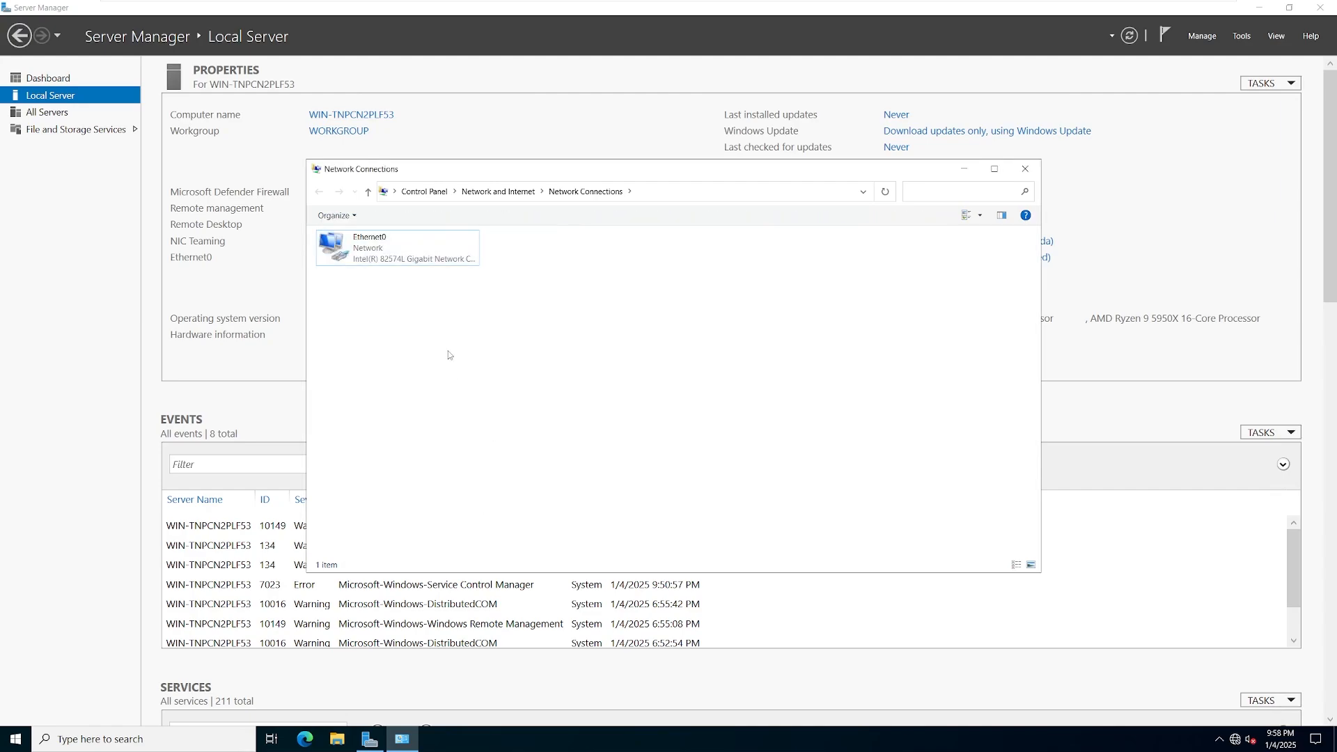
- Close Network Connections and turn on Allow remote connections to this computer for Remote Desktop
{"action": "left_click", "coordinate": [1025, 169]}
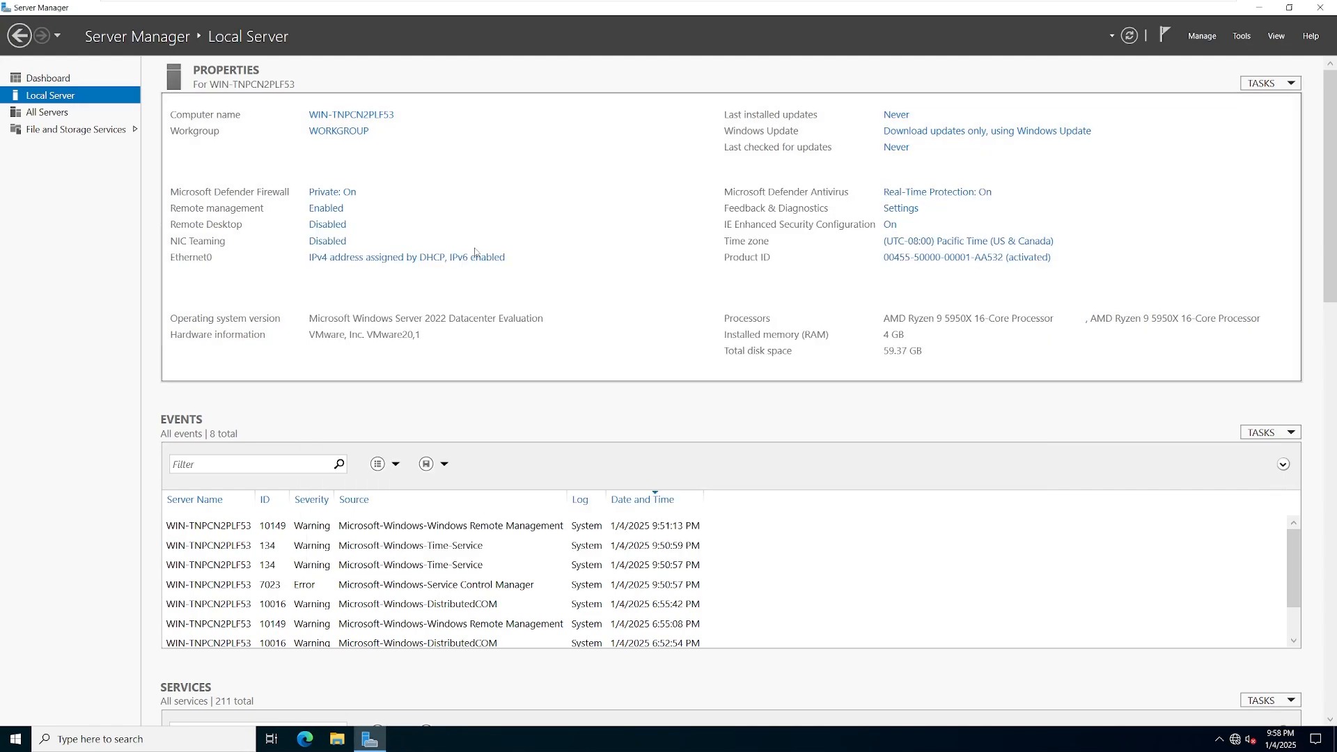
{"action": "left_click", "coordinate": [329, 226]}
{"action": "left_click", "coordinate": [230, 317]}
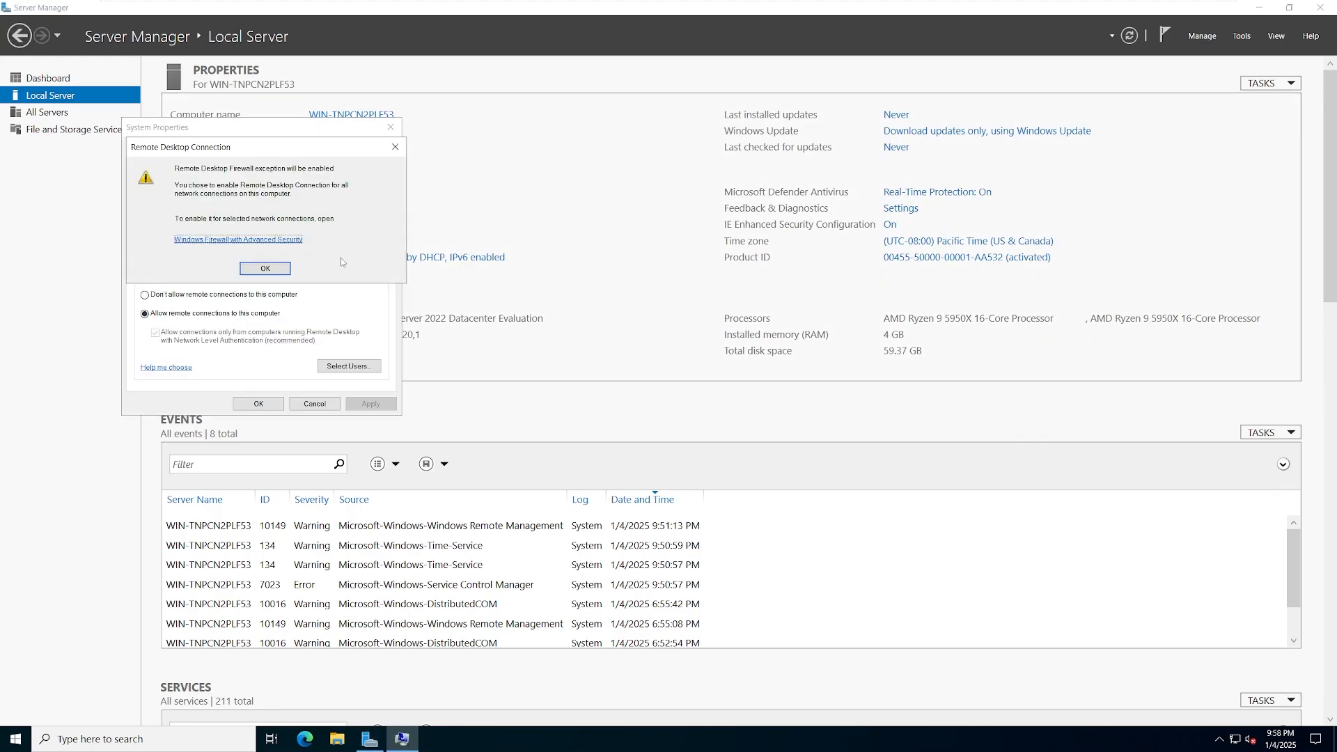
{"action": "left_click", "coordinate": [261, 272]}
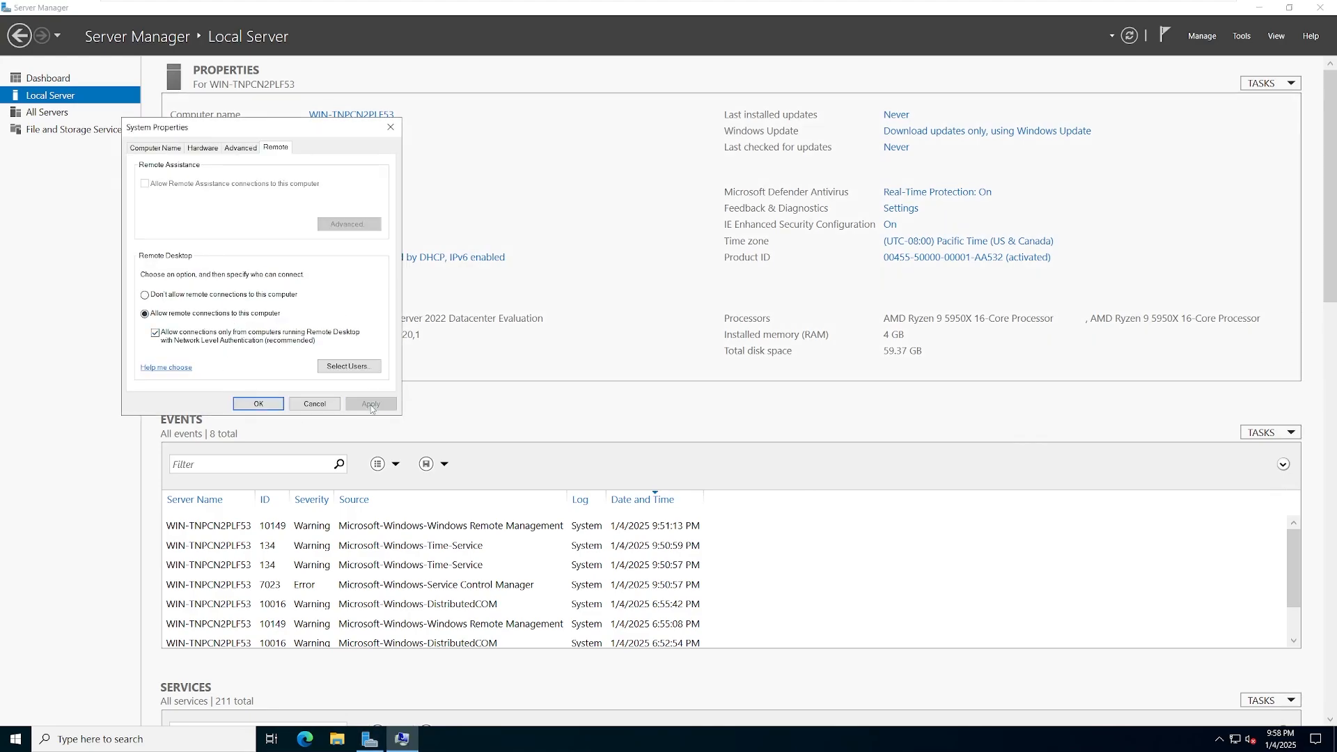
{"action": "left_click", "coordinate": [257, 404]}
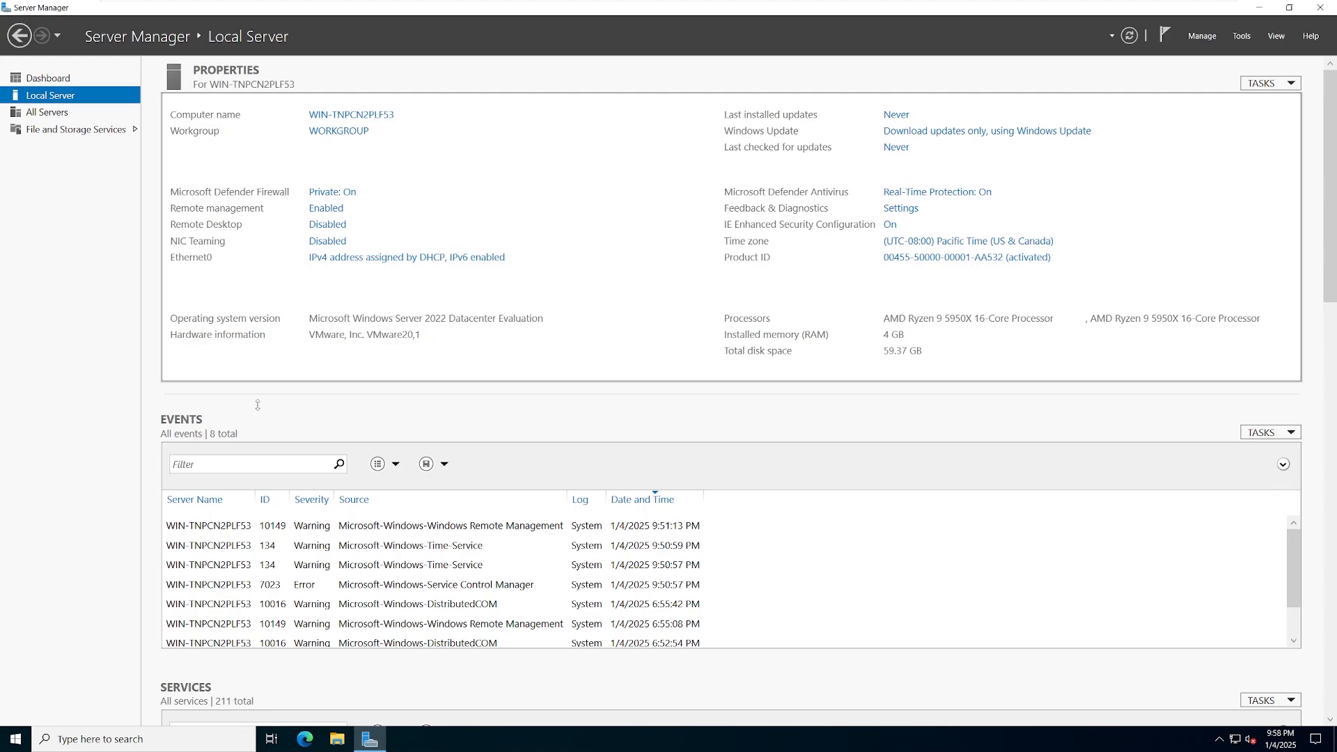
- Change the computer name to dc-01 in System Properties and restart the server now
{"action": "left_click", "coordinate": [390, 116]}
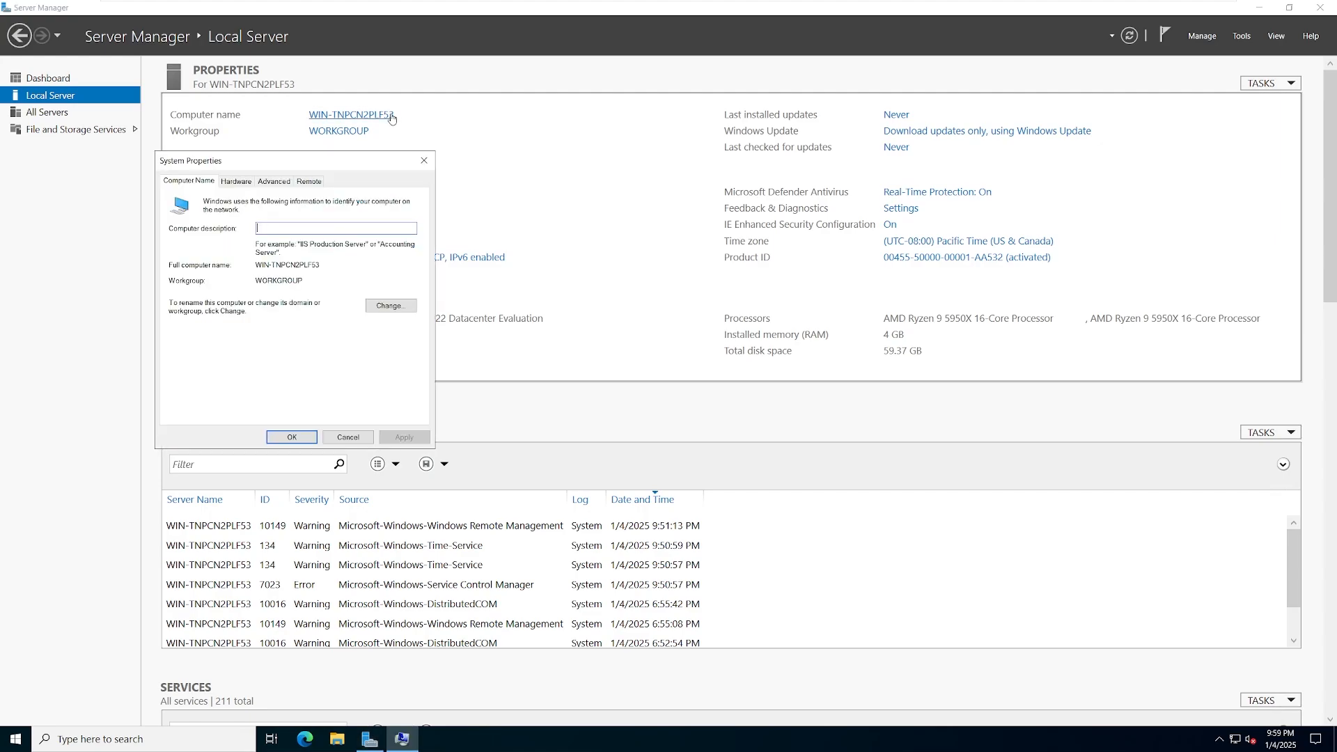
{"action": "left_click", "coordinate": [401, 314]}
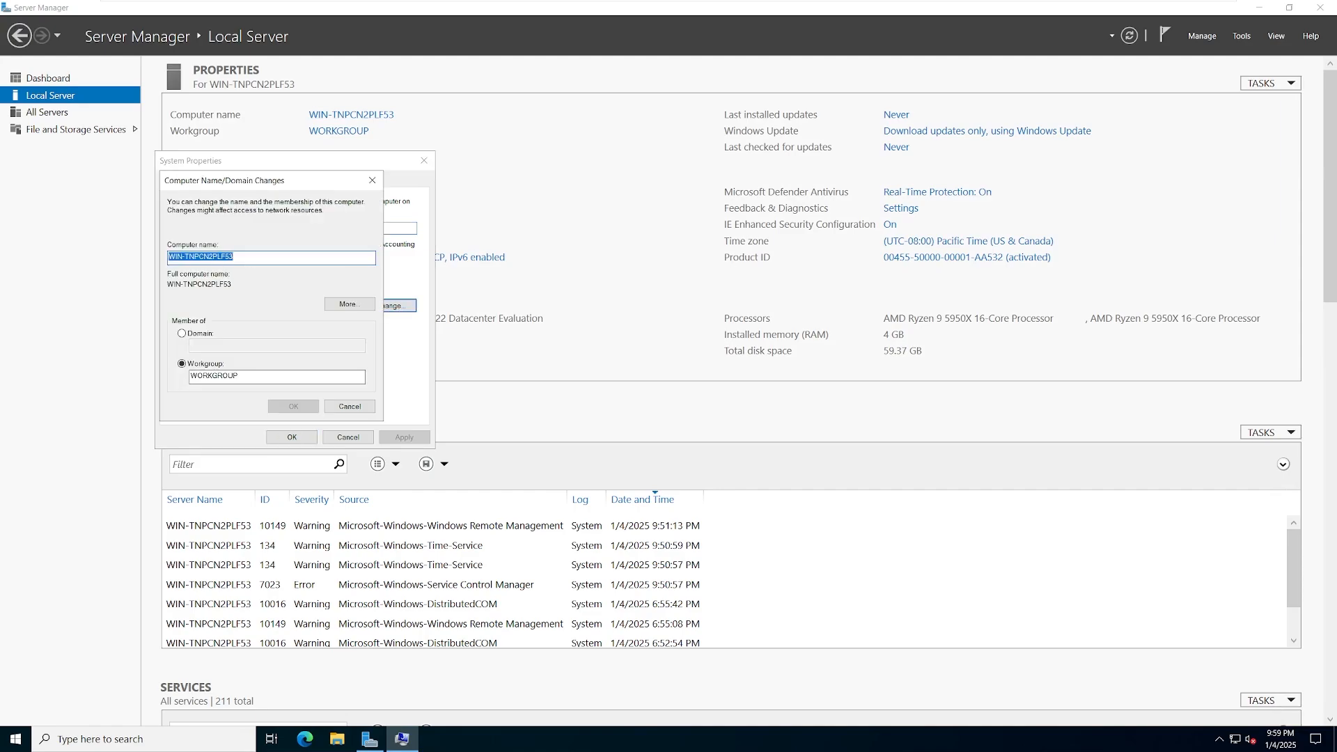
{"action": "left_click_drag", "start_coordinate": [241, 258], "coordinate": [167, 258]}
{"action": "type", "text": "dc-01"}
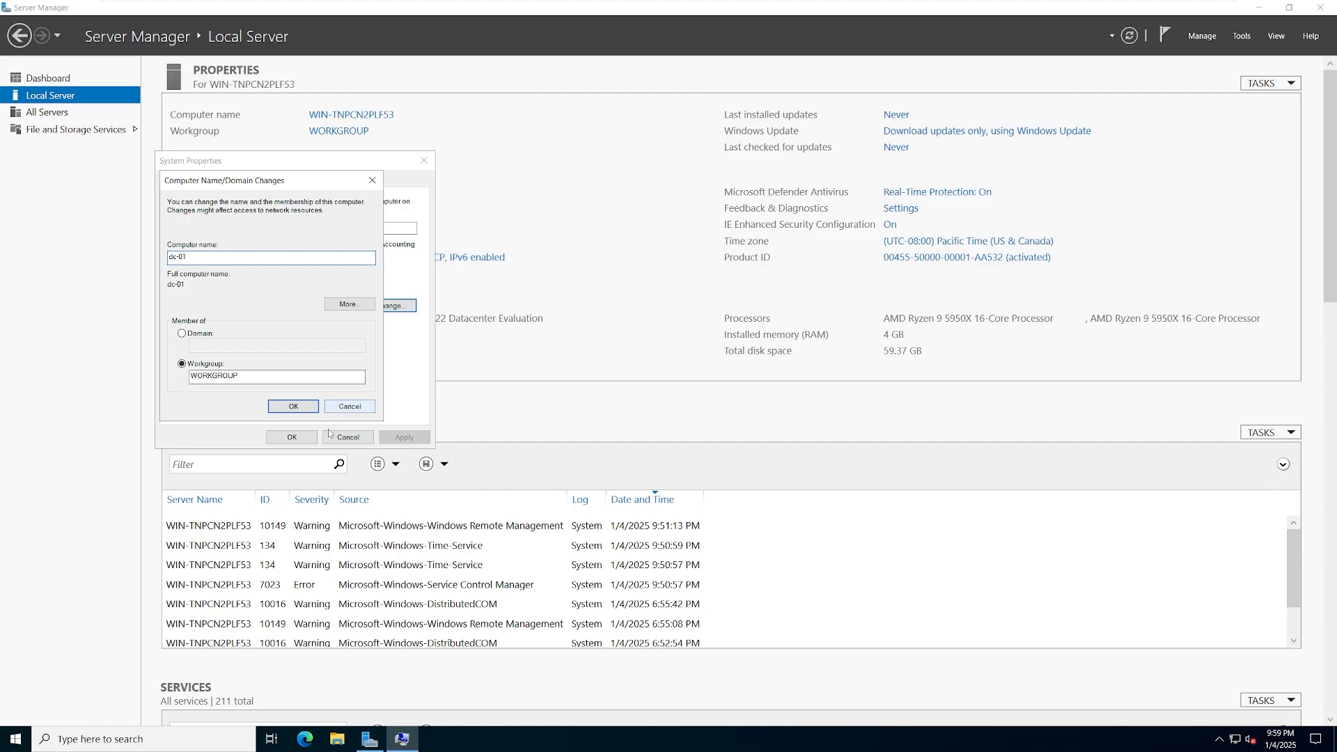
{"action": "left_click", "coordinate": [301, 407]}
{"action": "left_click", "coordinate": [748, 389]}
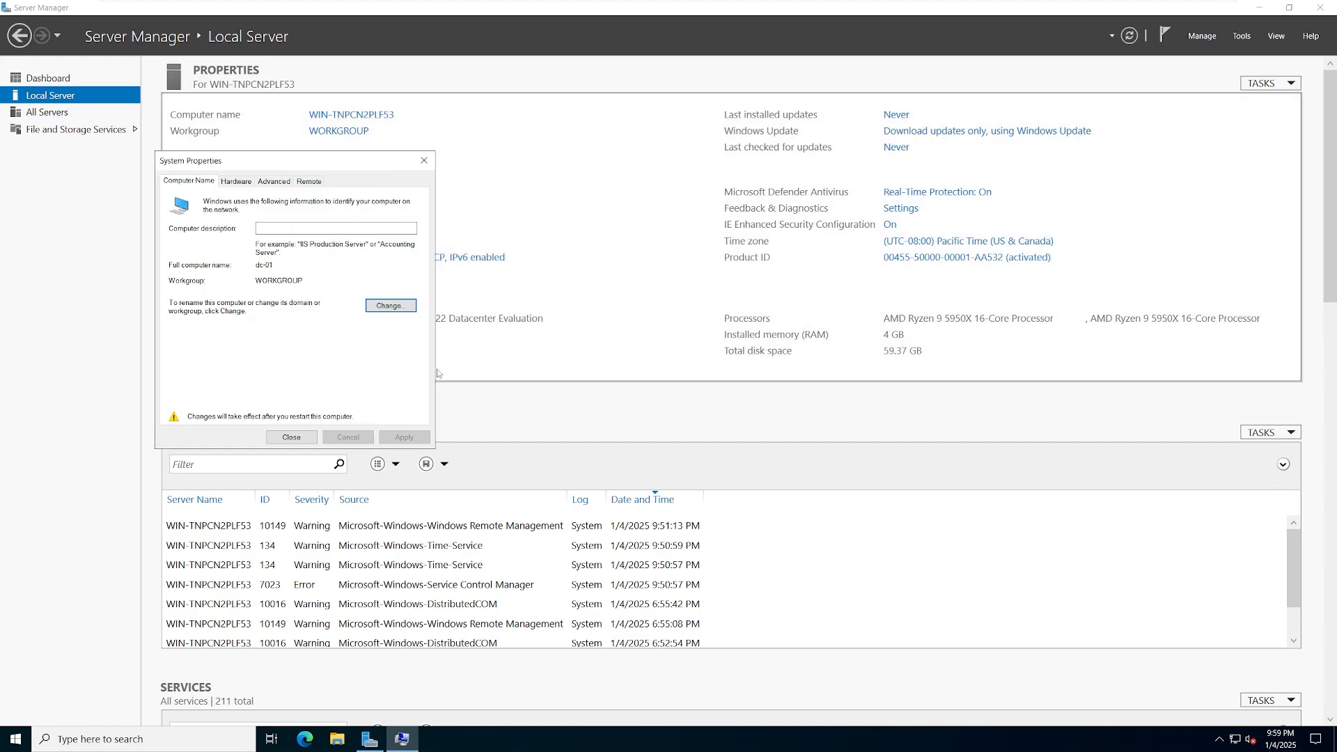
{"action": "left_click", "coordinate": [292, 437]}
{"action": "left_click", "coordinate": [673, 385]}
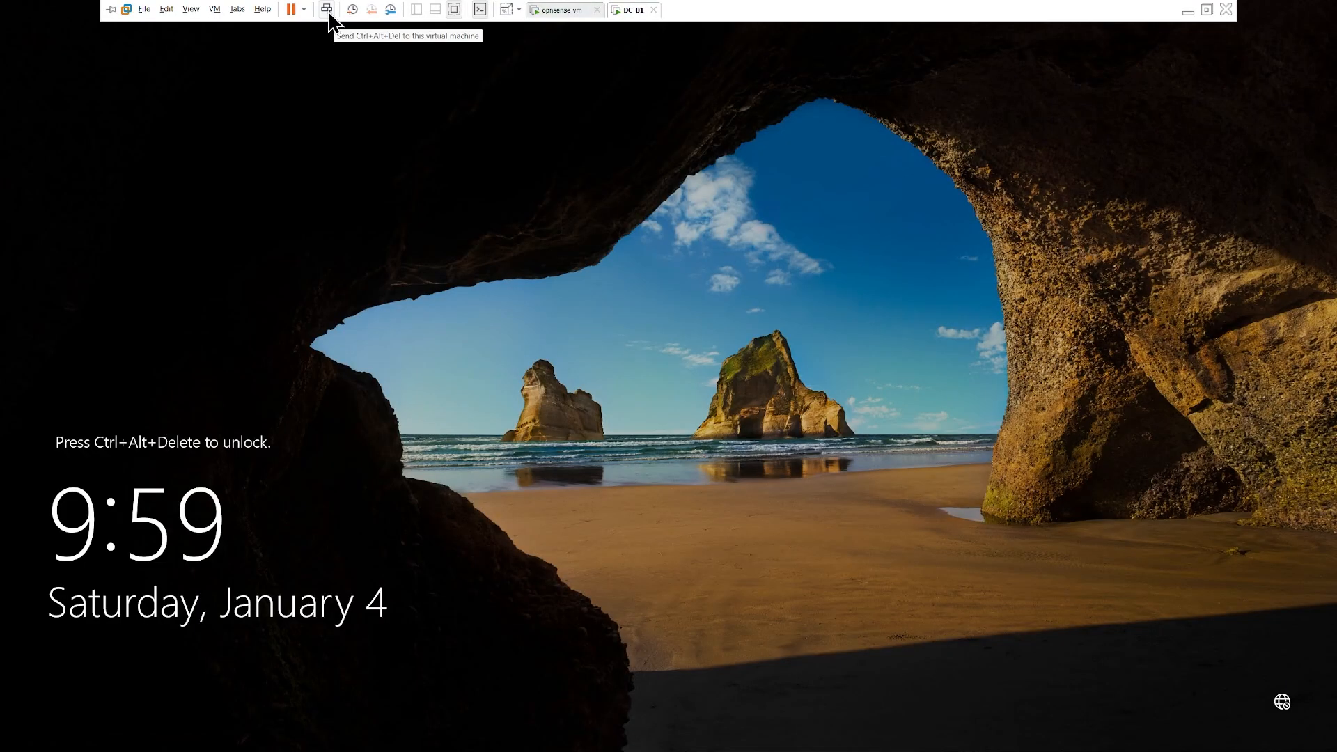
- Sign back in with the account password, dismiss Windows Admin Center, and view Local Server
{"action": "left_click", "coordinate": [327, 10]}
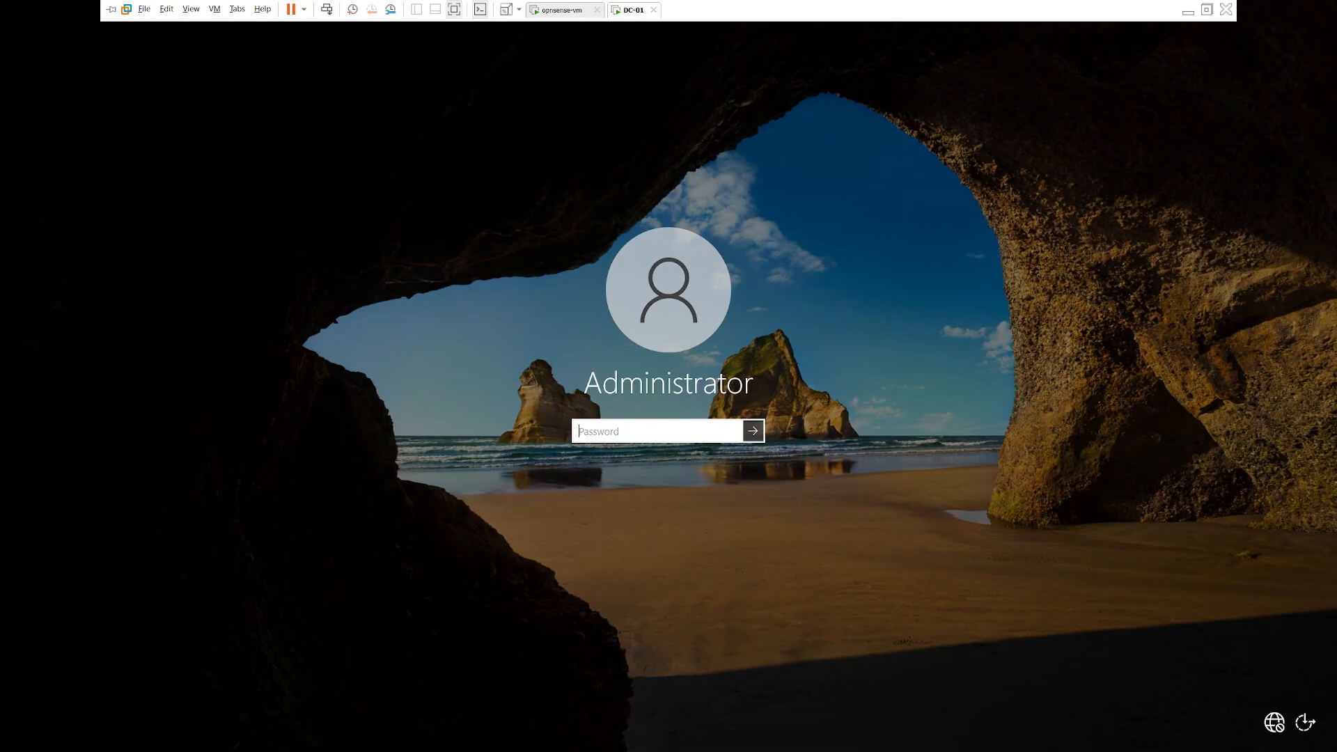
{"action": "type", "text": "•••••••••••••••"}
{"action": "key", "text": "Return"}
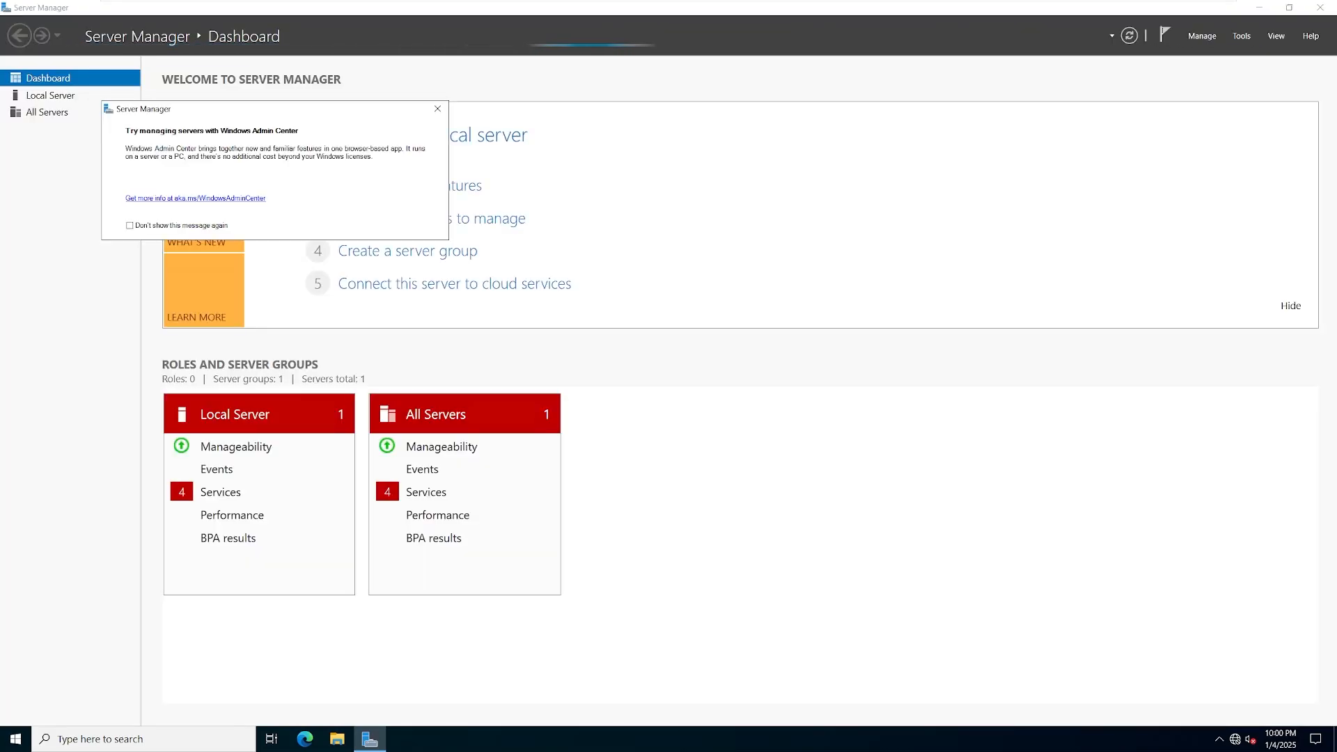
{"action": "left_click", "coordinate": [437, 108]}
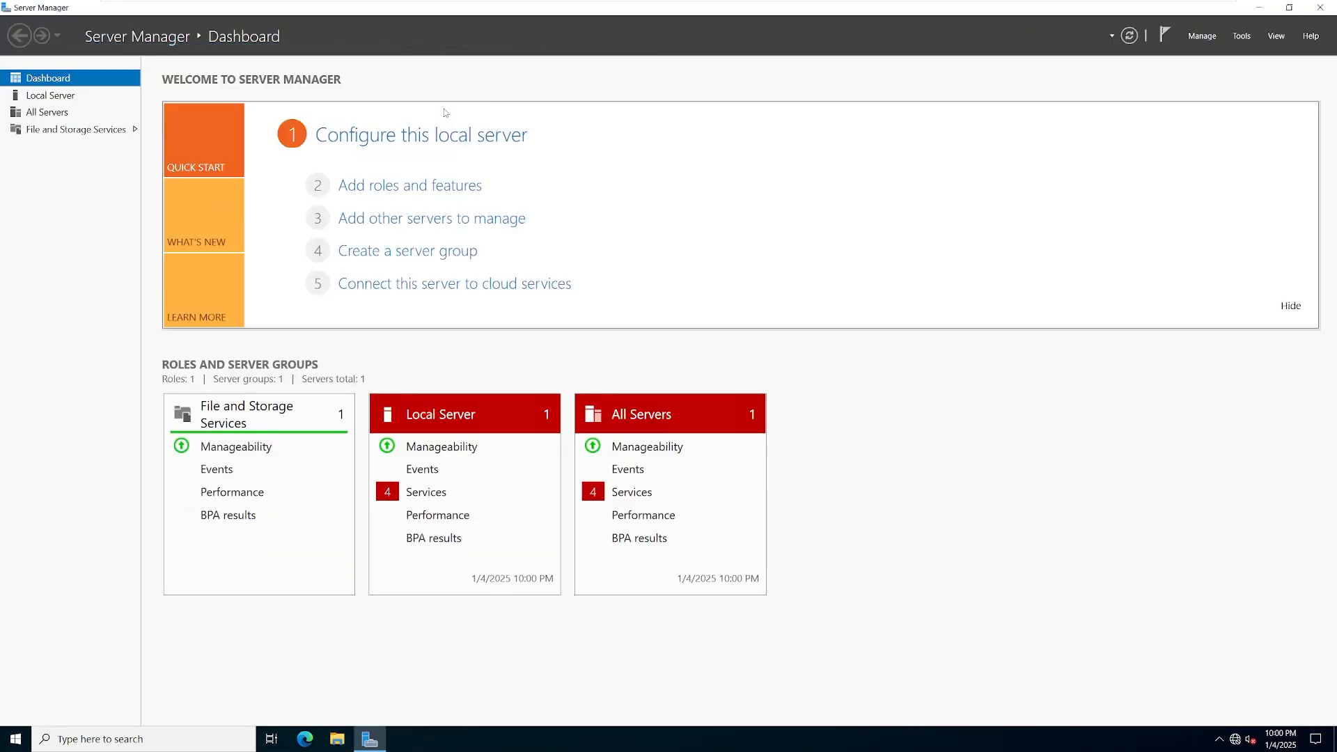
{"action": "left_click", "coordinate": [72, 101]}
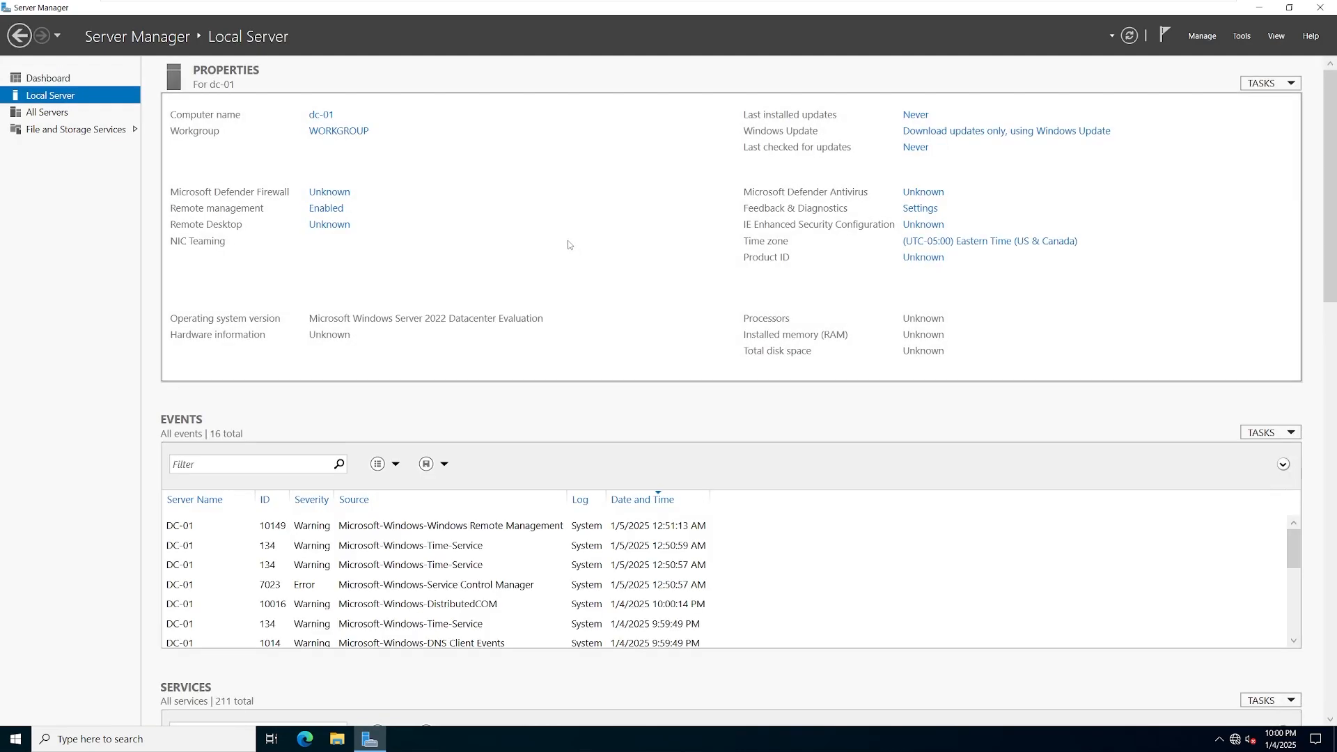